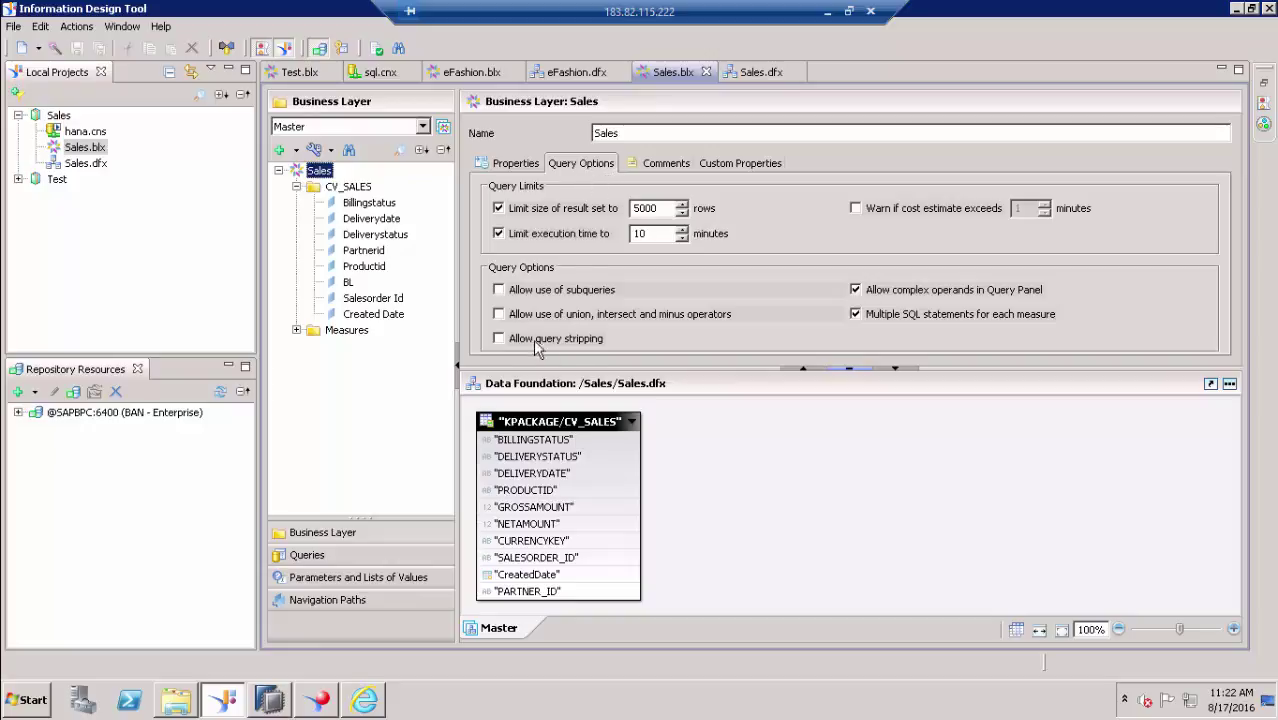
Allow query stripping on Sales.blx, save it, and republish it to /Universes/AABR, overwriting the existing universe
click(502, 340)
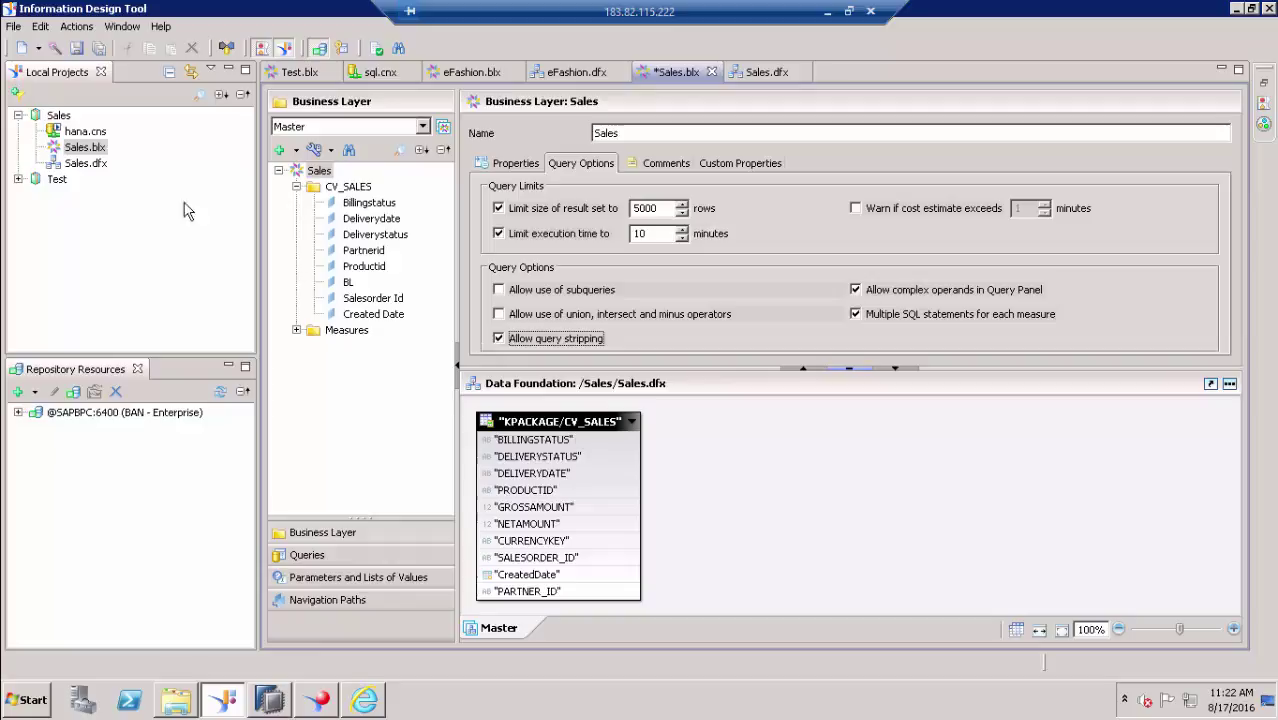
click(76, 48)
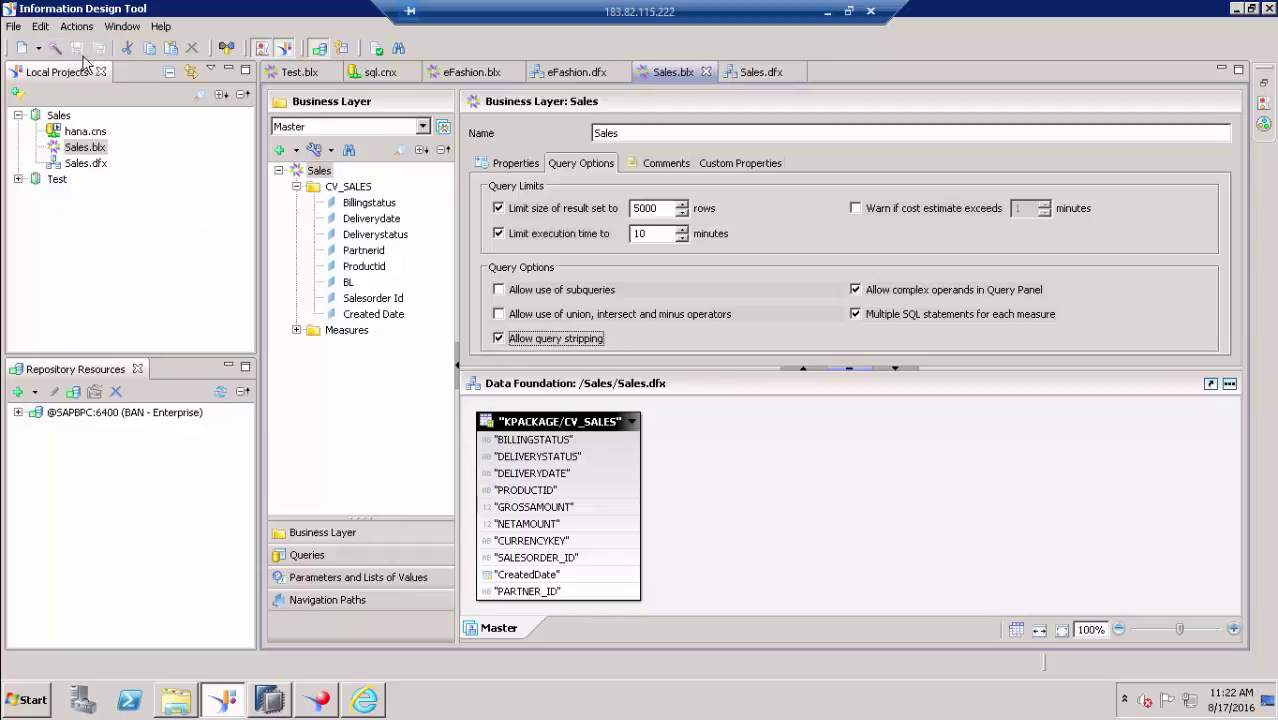
right_click(86, 148)
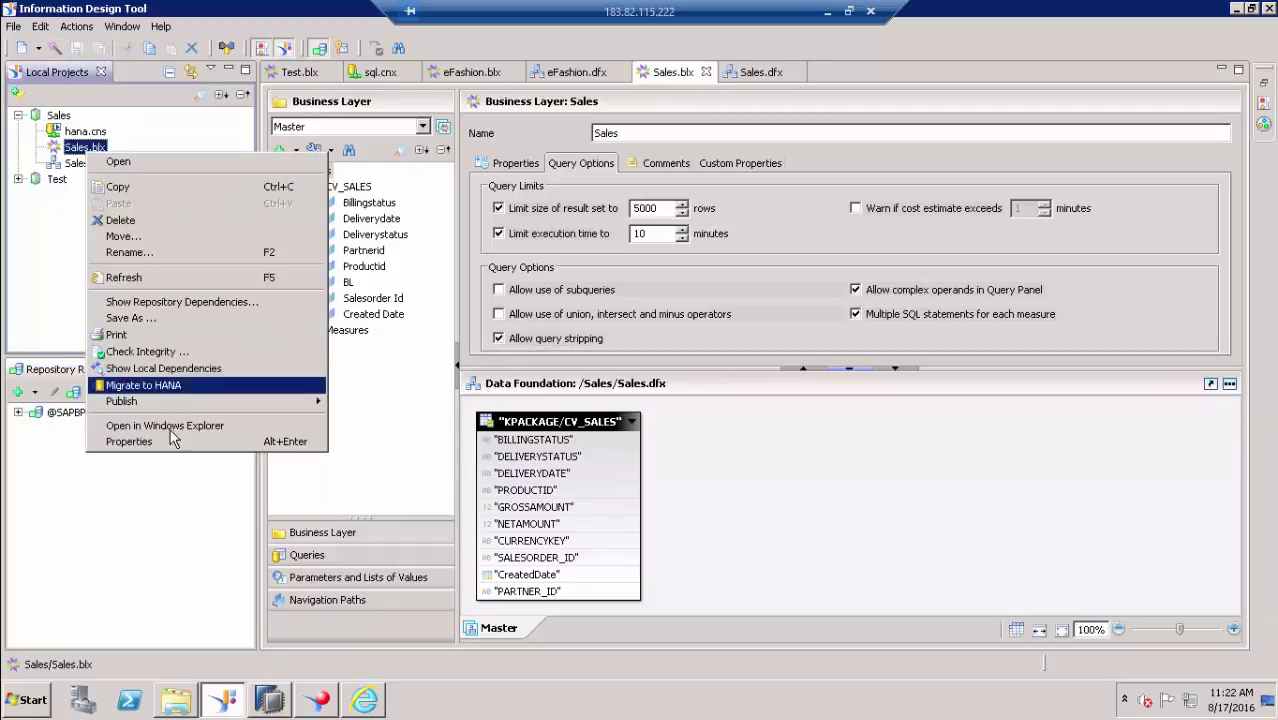
click(487, 407)
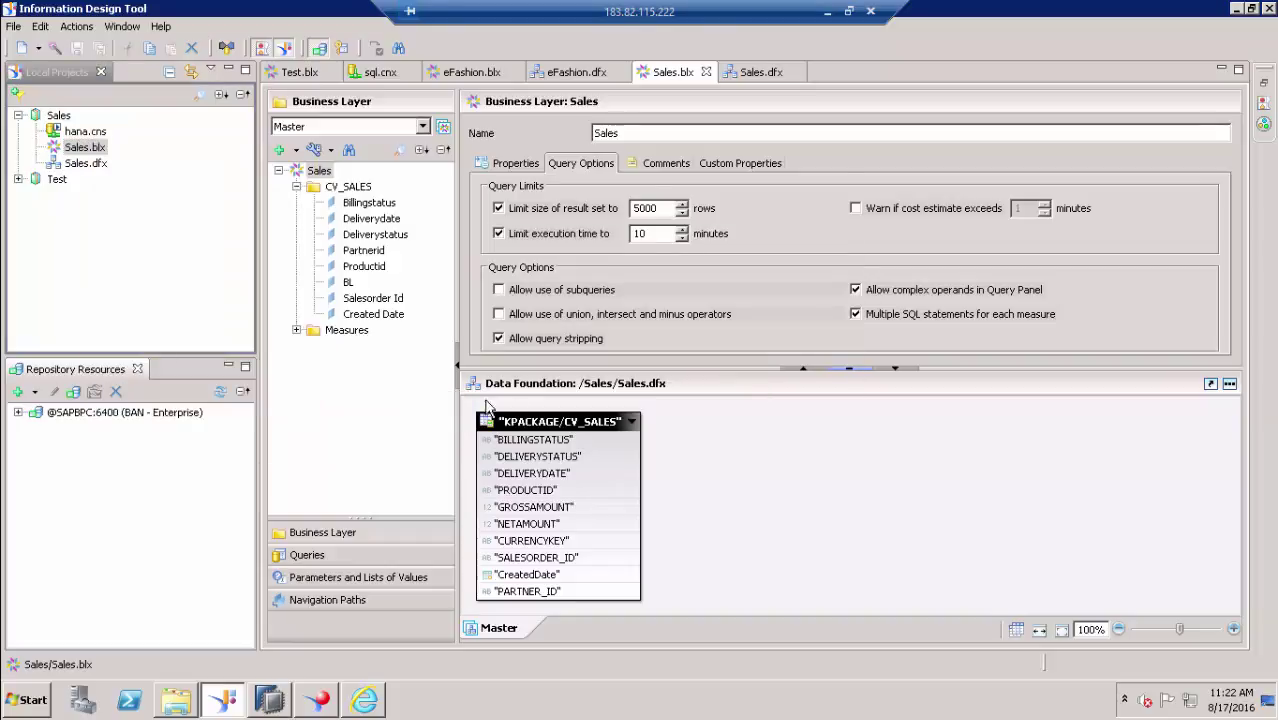
click(644, 441)
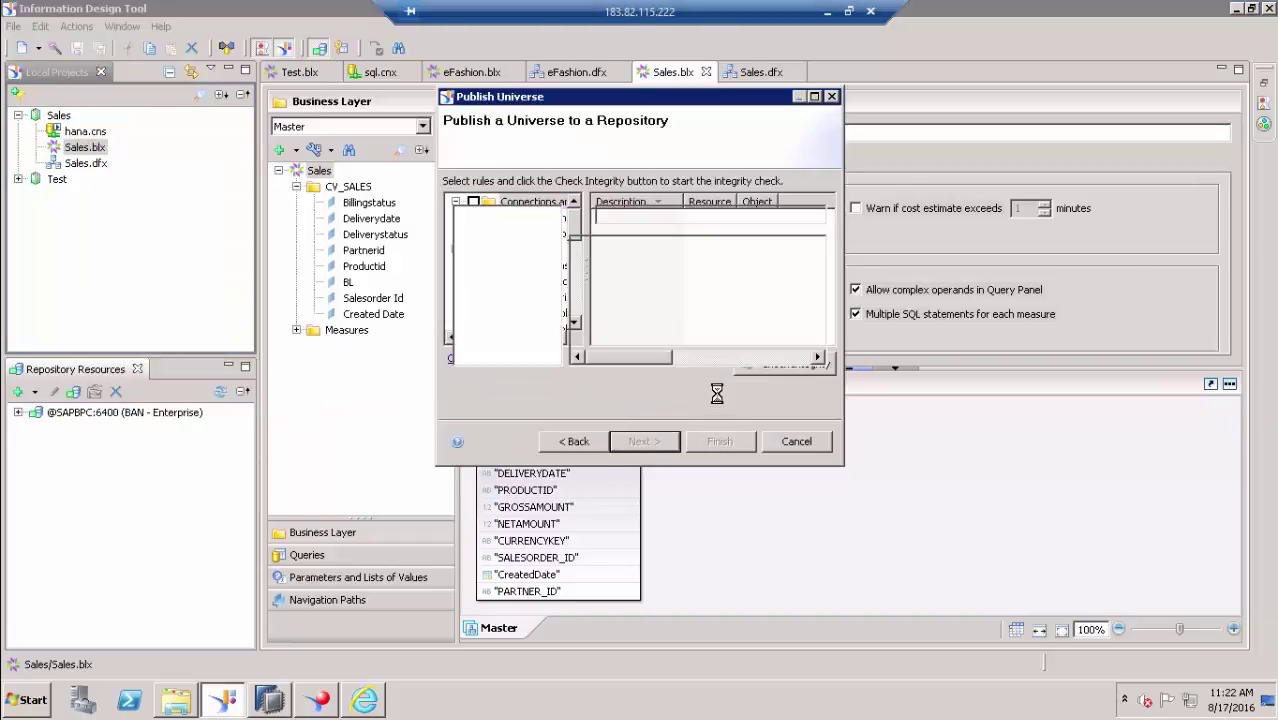
click(602, 263)
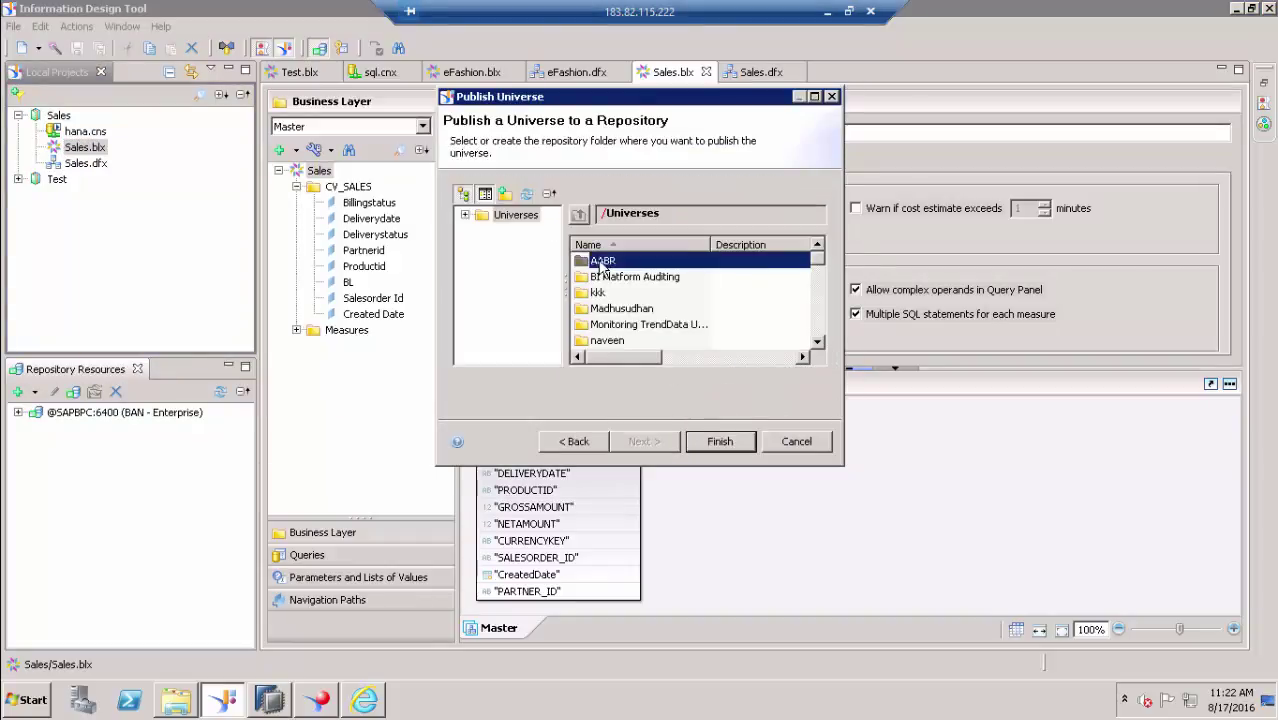
double_click(602, 263)
click(719, 441)
click(695, 410)
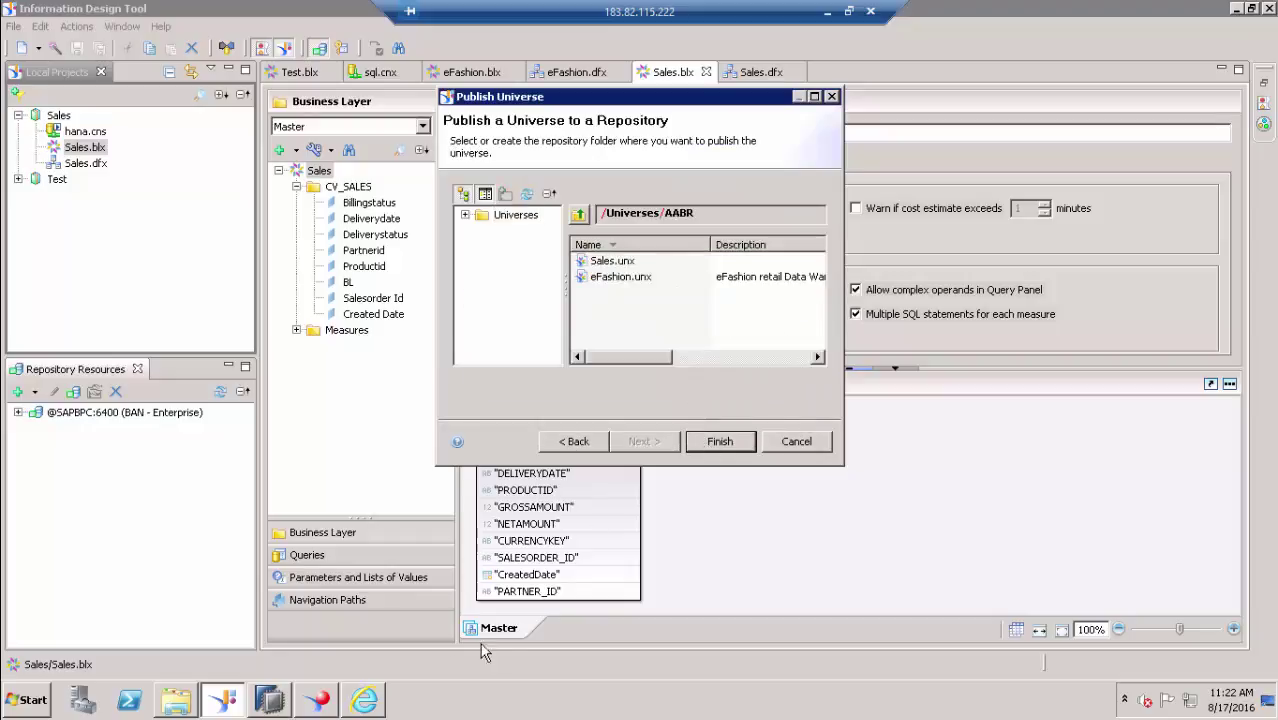
click(764, 303)
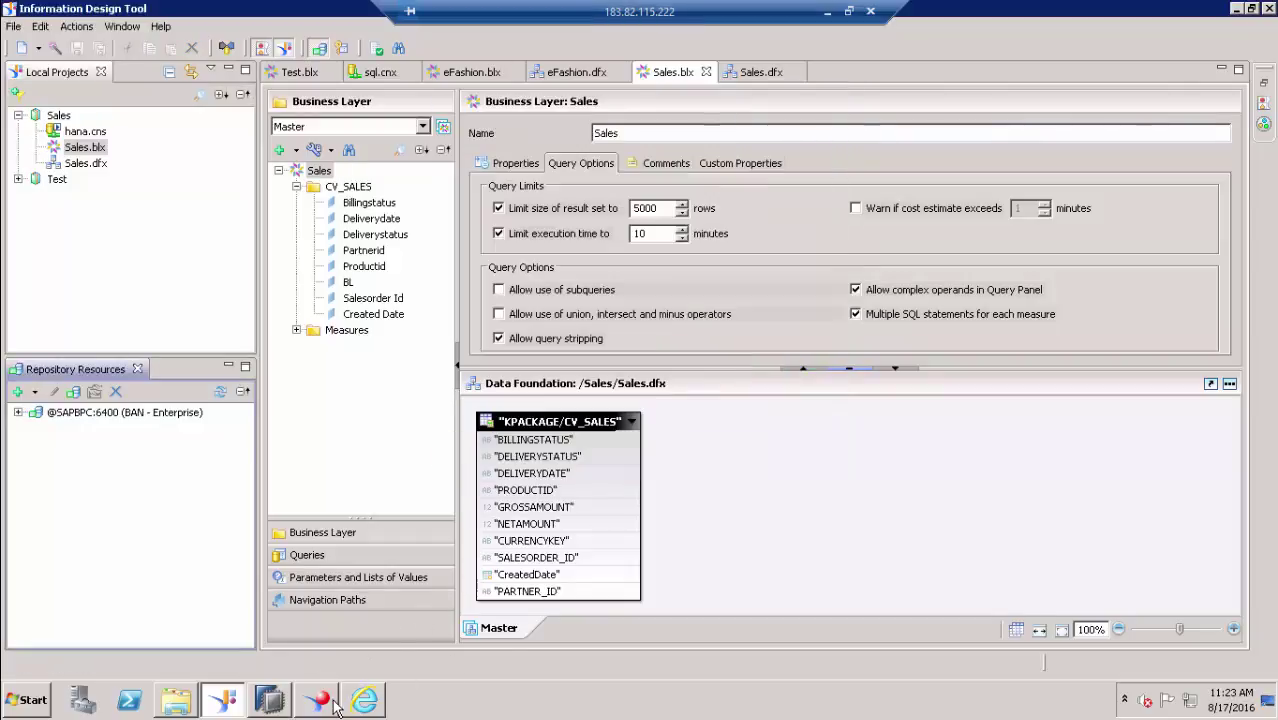
In Web Intelligence, close the Query Panel and discard the query changes
click(333, 705)
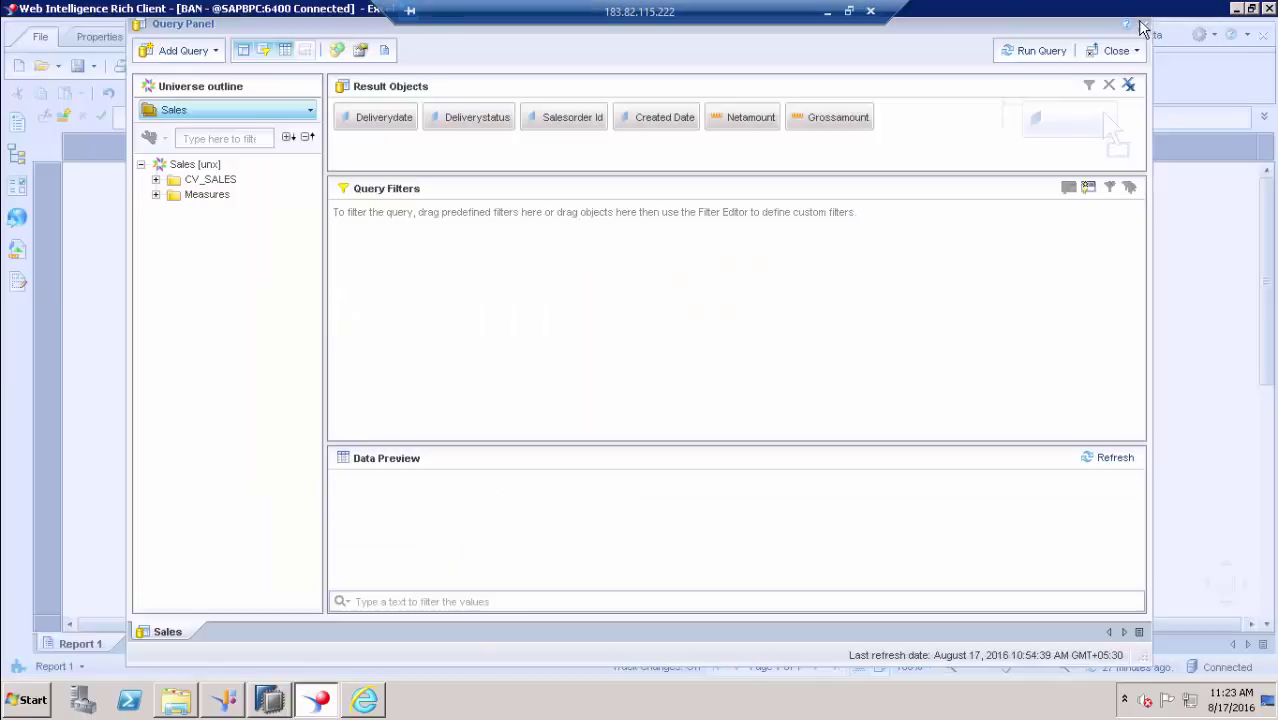
click(1143, 25)
click(690, 392)
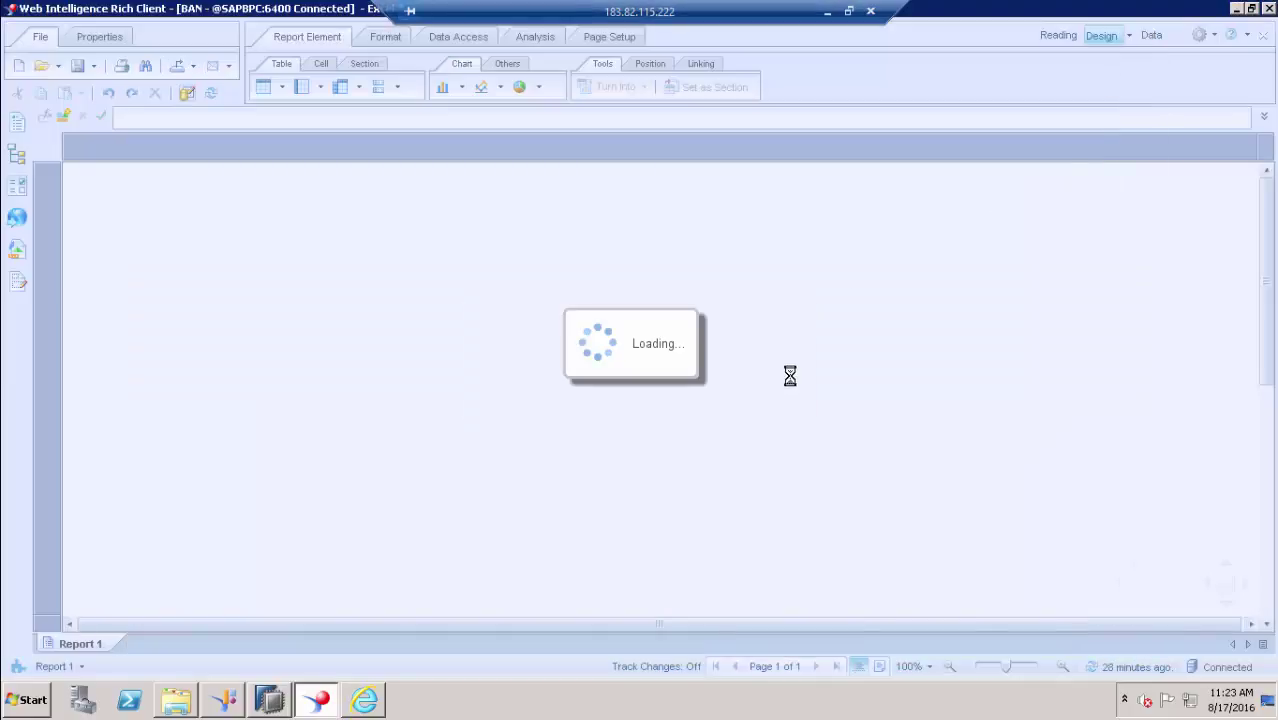
Close the Excel report document without saving changes
click(1264, 35)
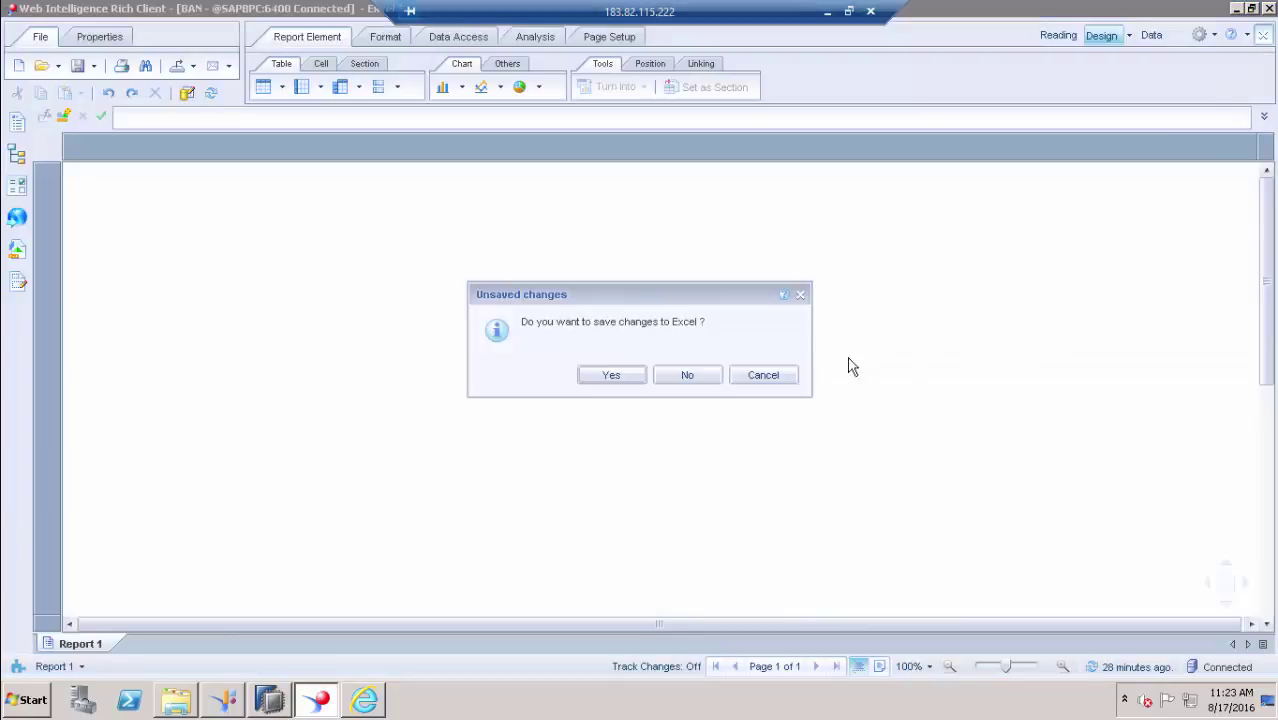
click(690, 374)
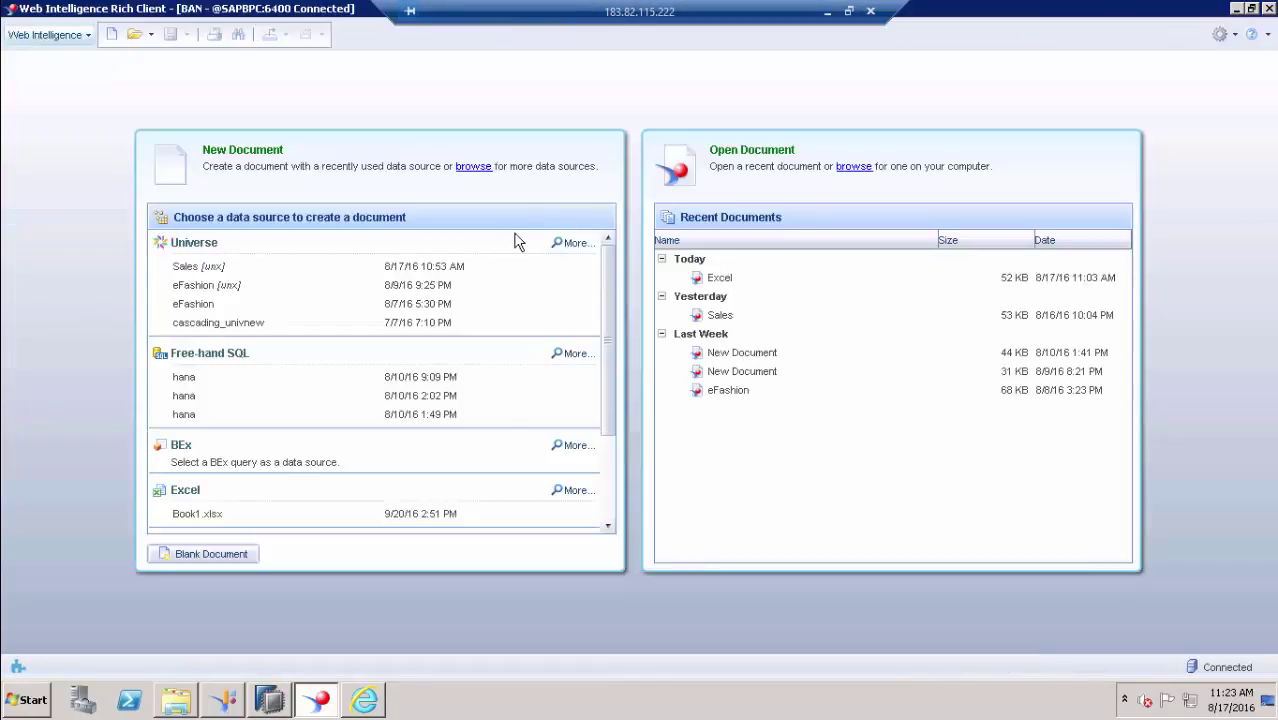
click(525, 266)
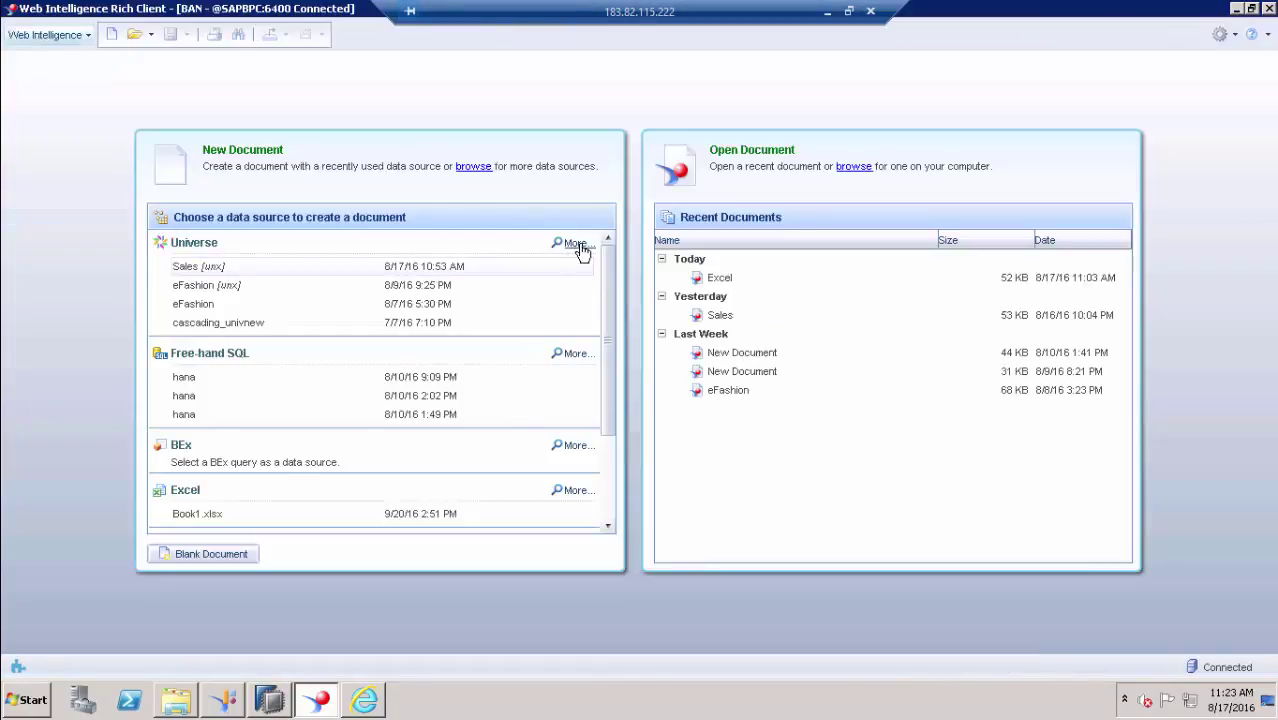
Filter universes by 'sales', refresh the universe list, and select Sales.unx revision 7 from AABR
click(405, 112)
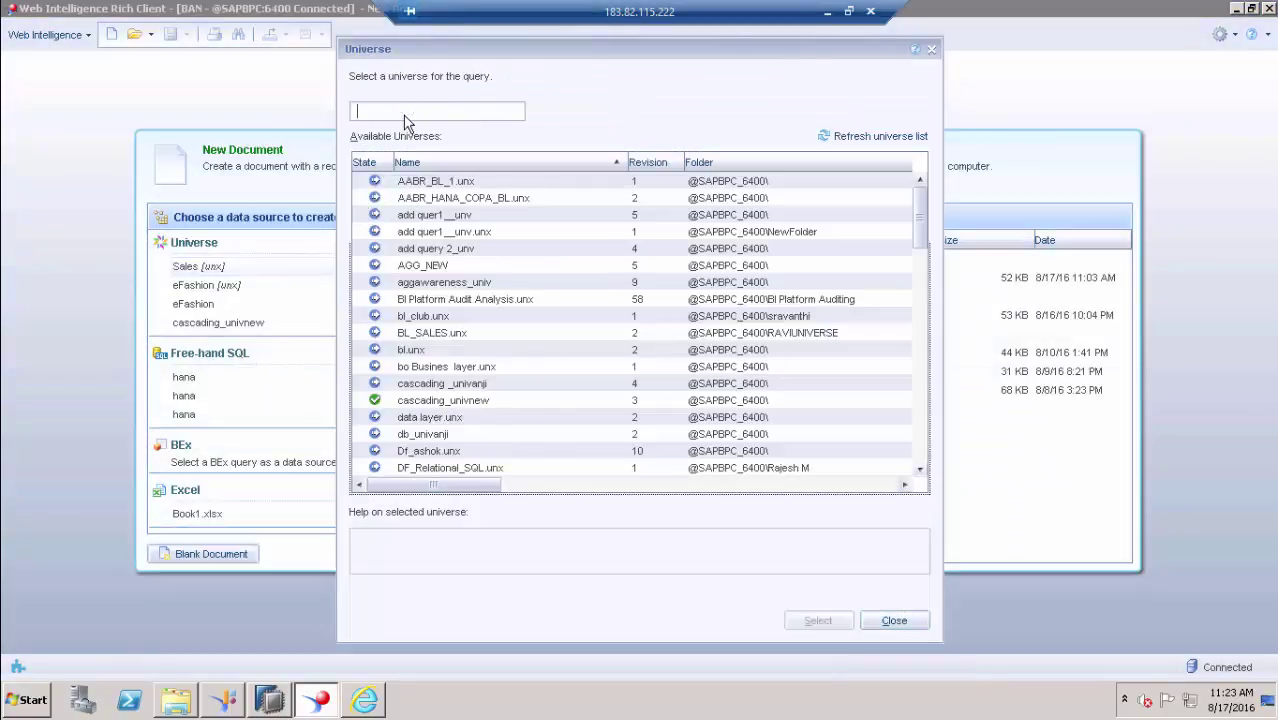
text(sales)
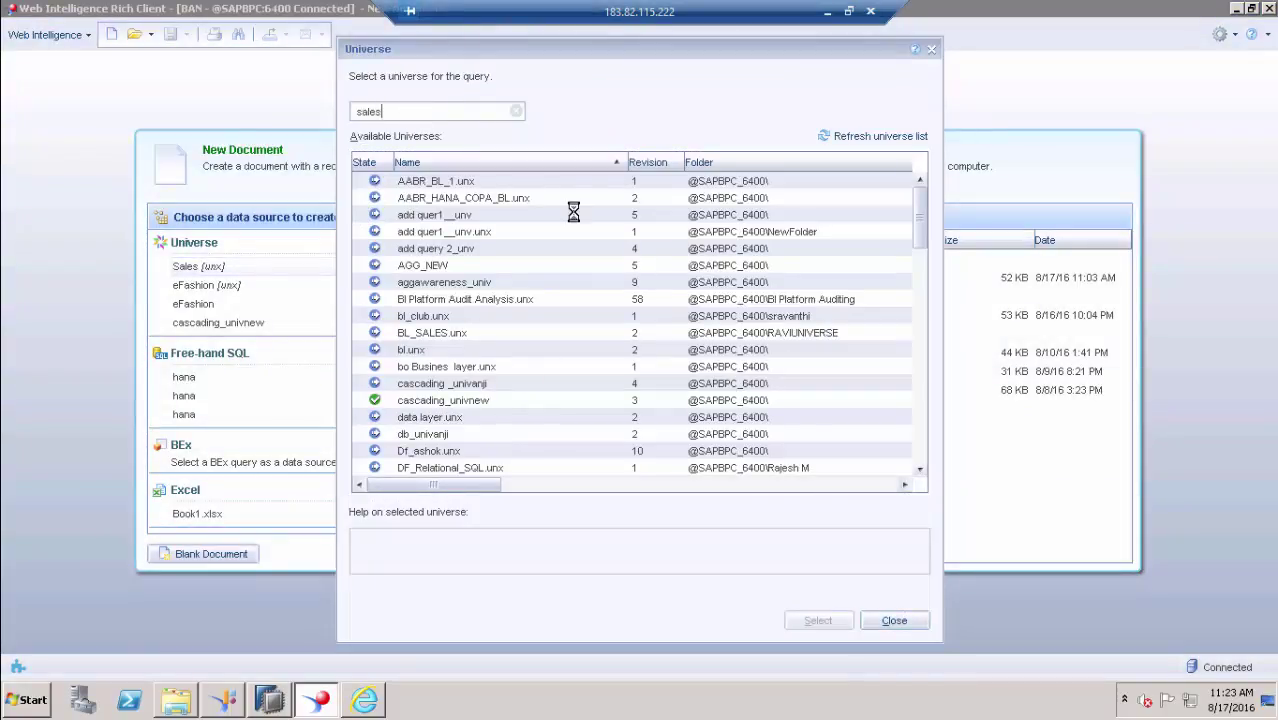
click(430, 231)
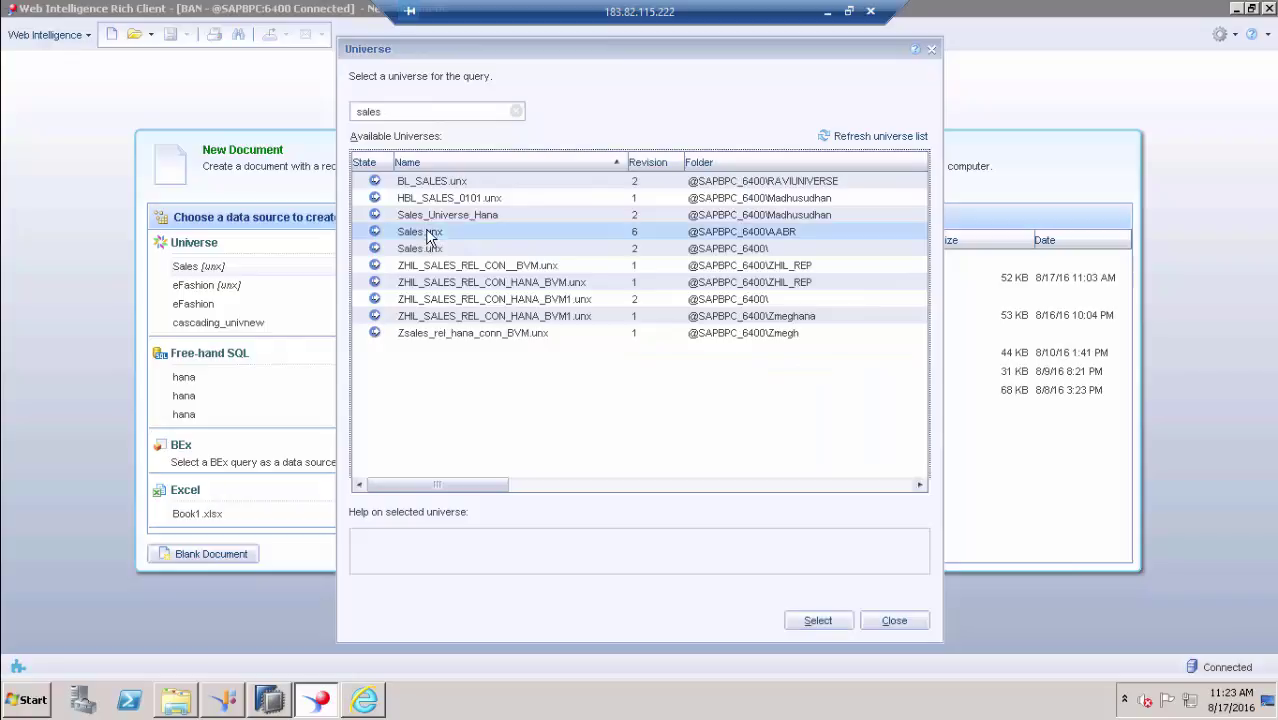
click(827, 136)
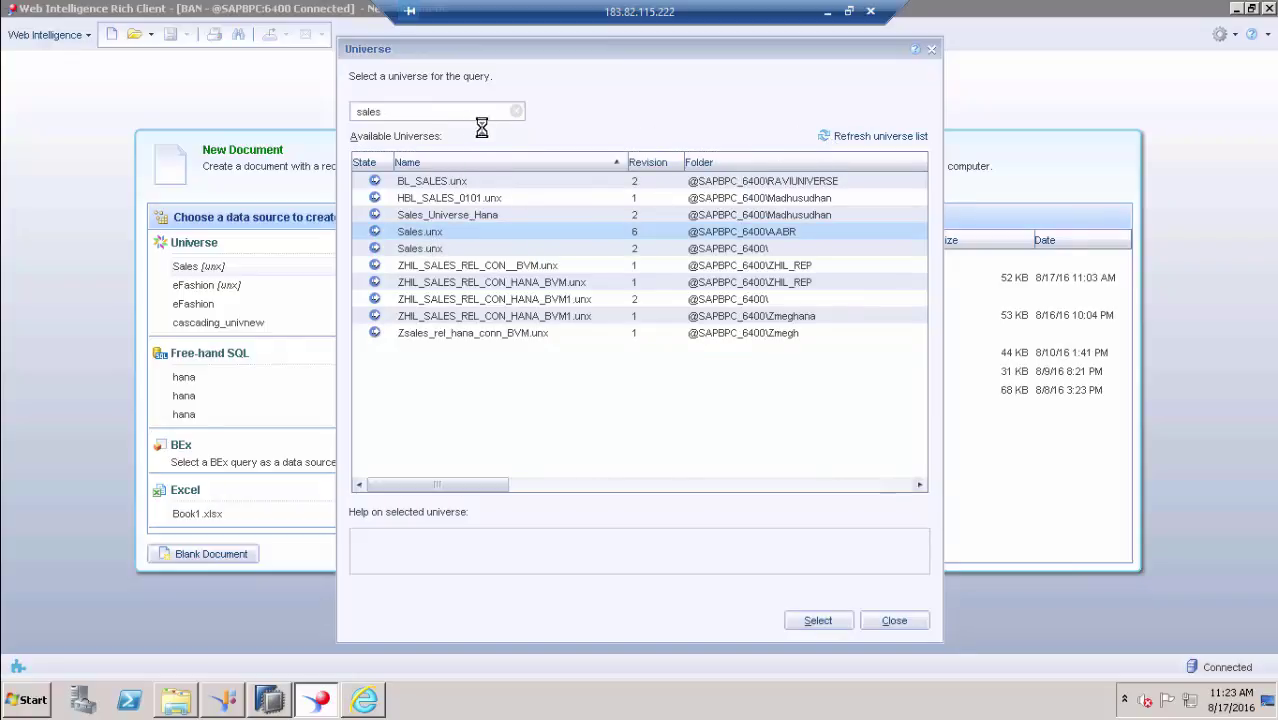
click(401, 110)
text(sales)
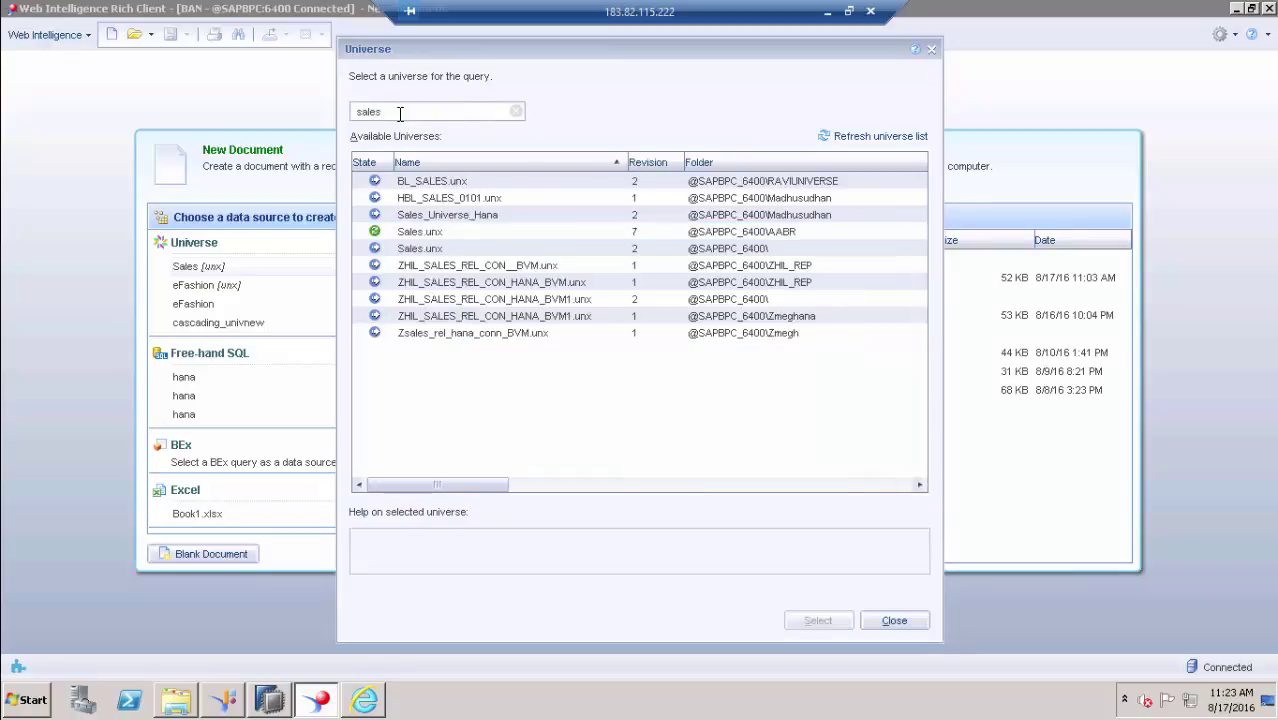
click(414, 233)
click(817, 621)
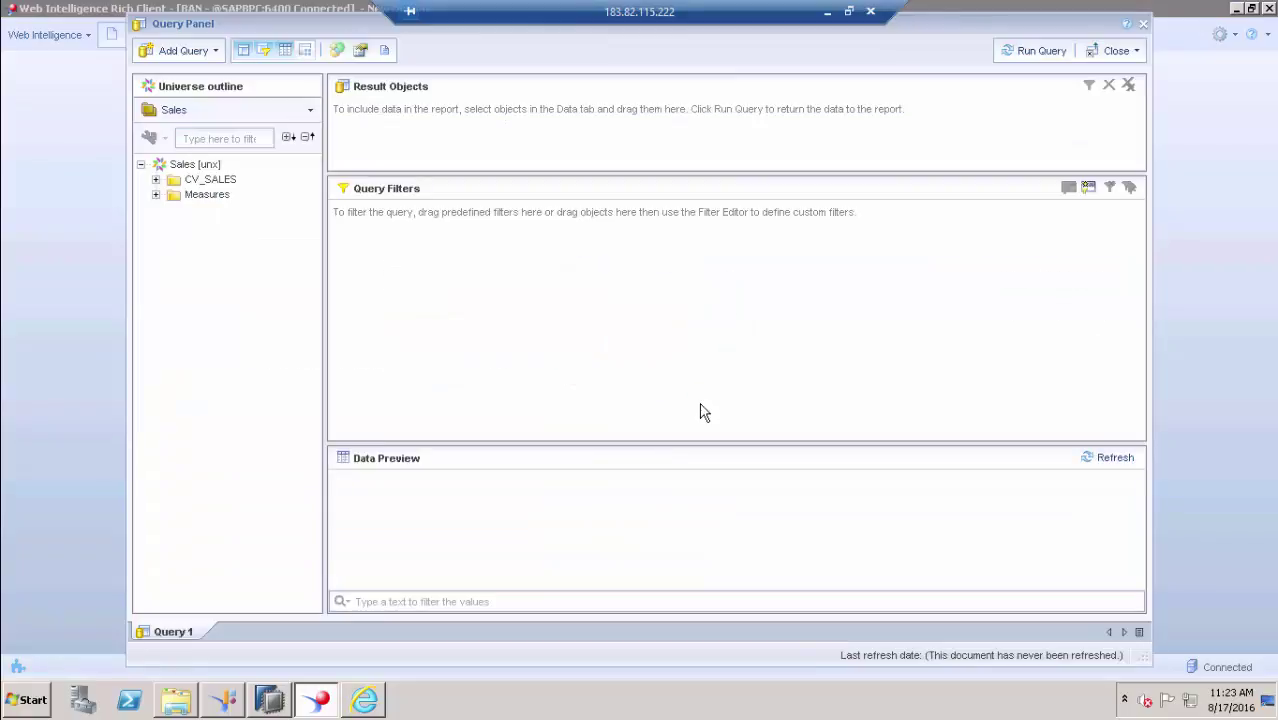
Discard the new empty query and close the Web Intelligence window
click(1140, 22)
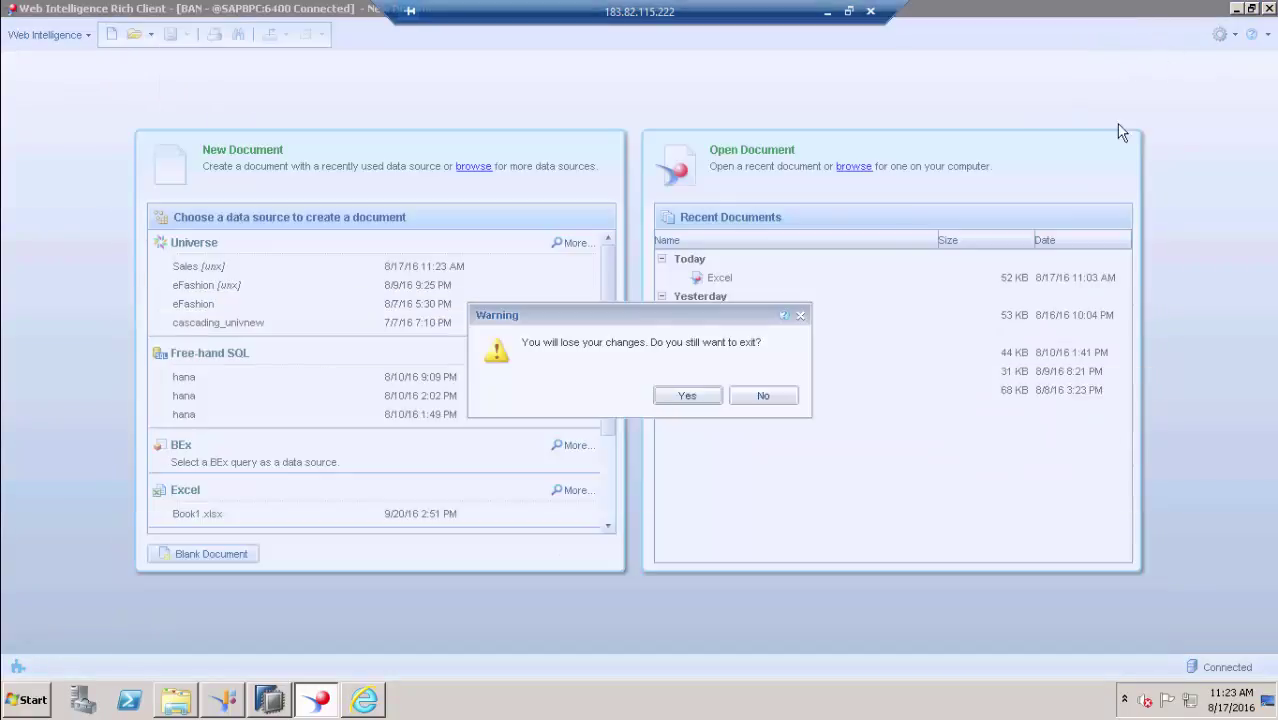
click(684, 393)
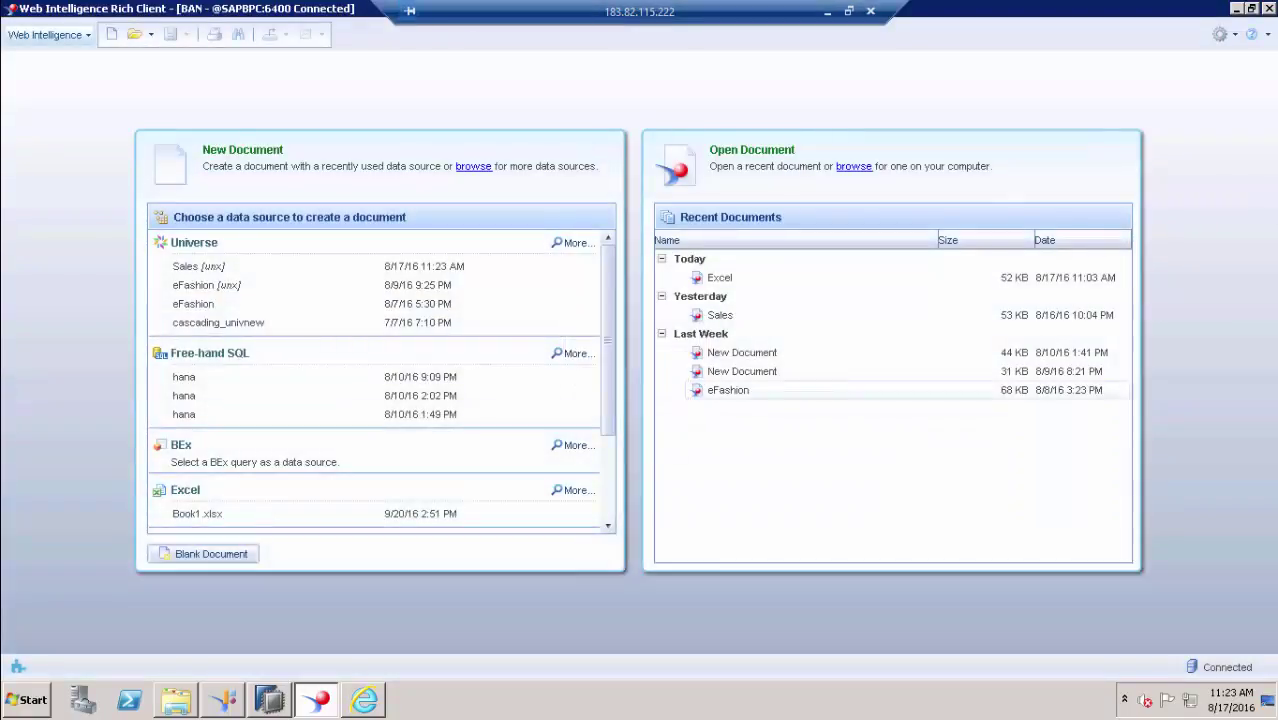
click(1264, 8)
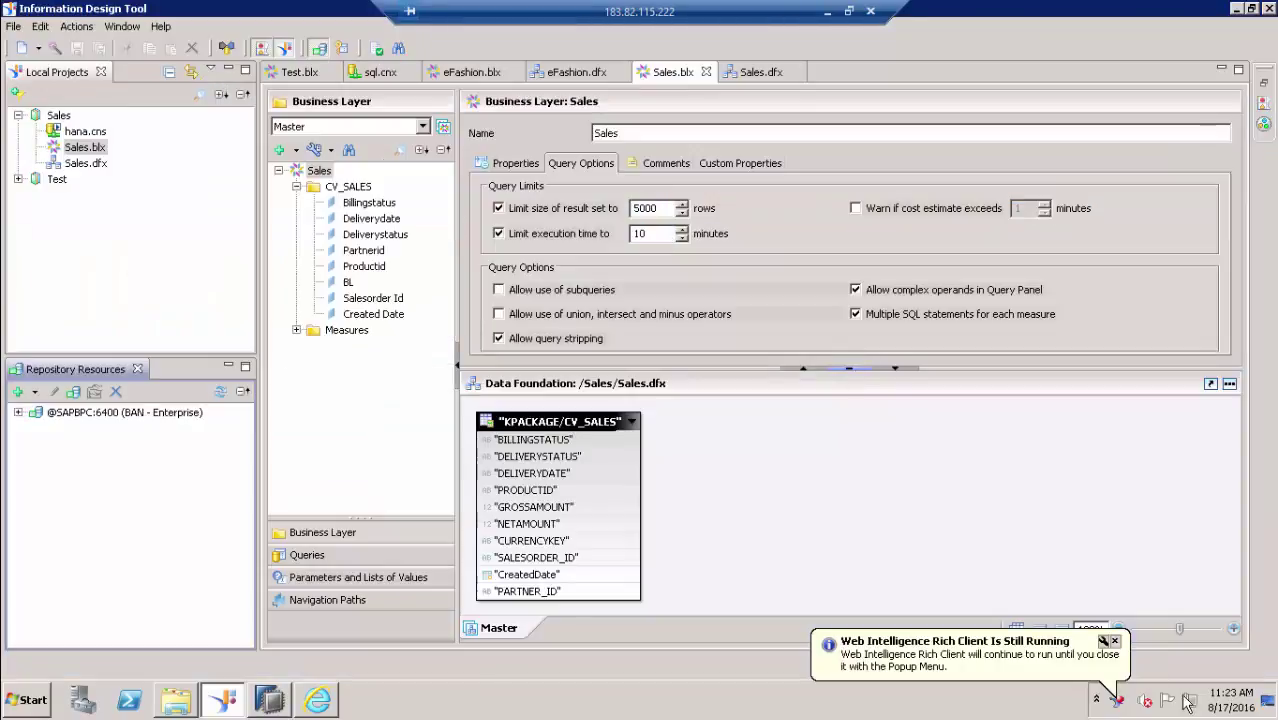
Exit Web Intelligence from its tray icon and relaunch it from the Start menu
click(1097, 699)
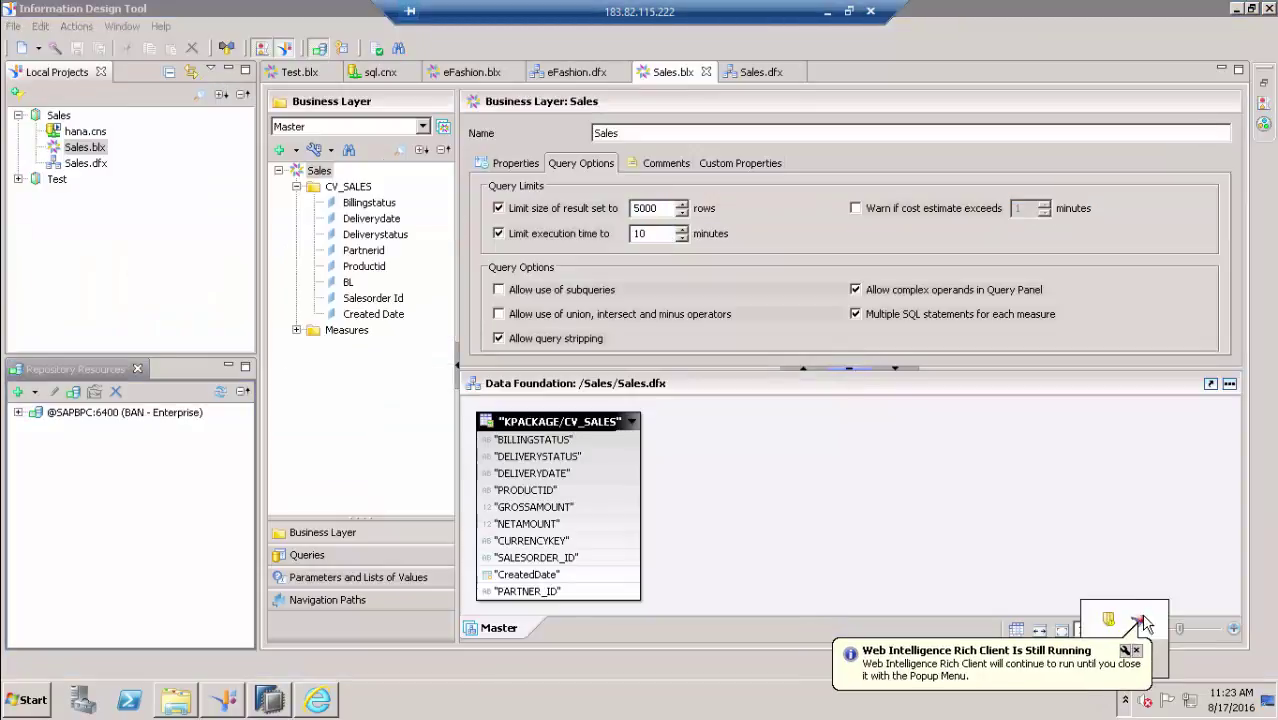
right_click(1139, 621)
click(1104, 618)
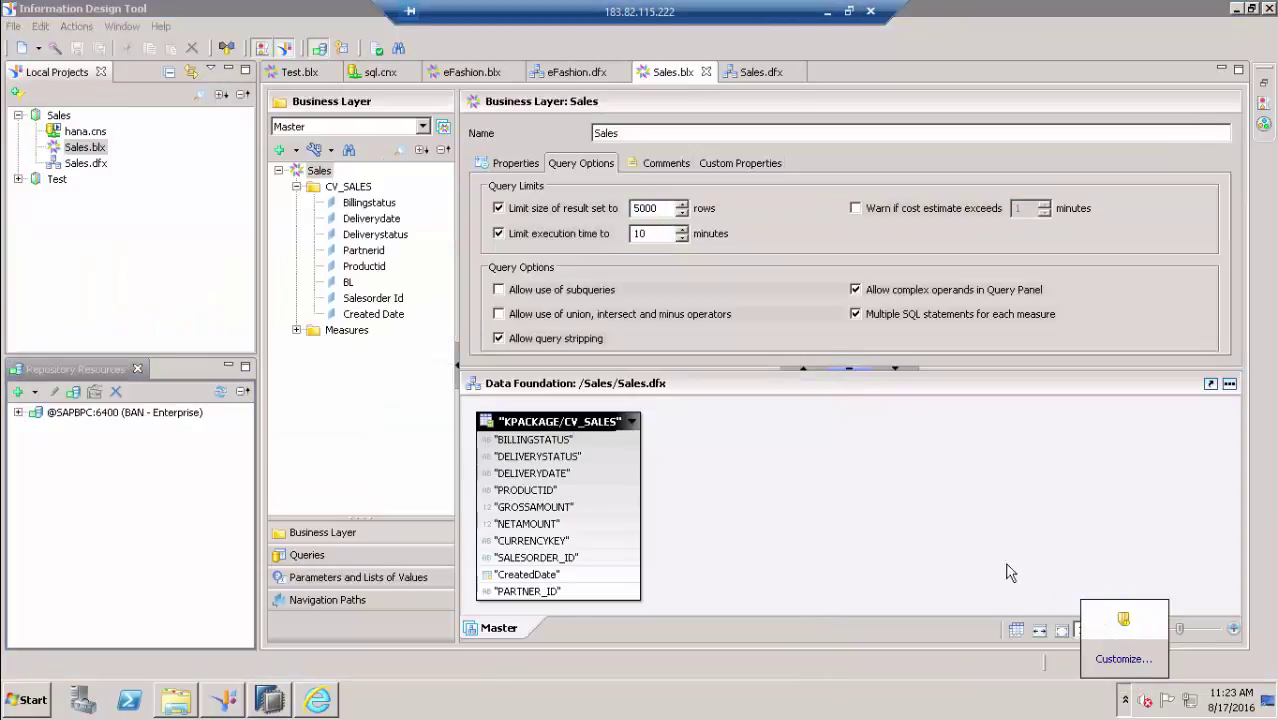
click(30, 706)
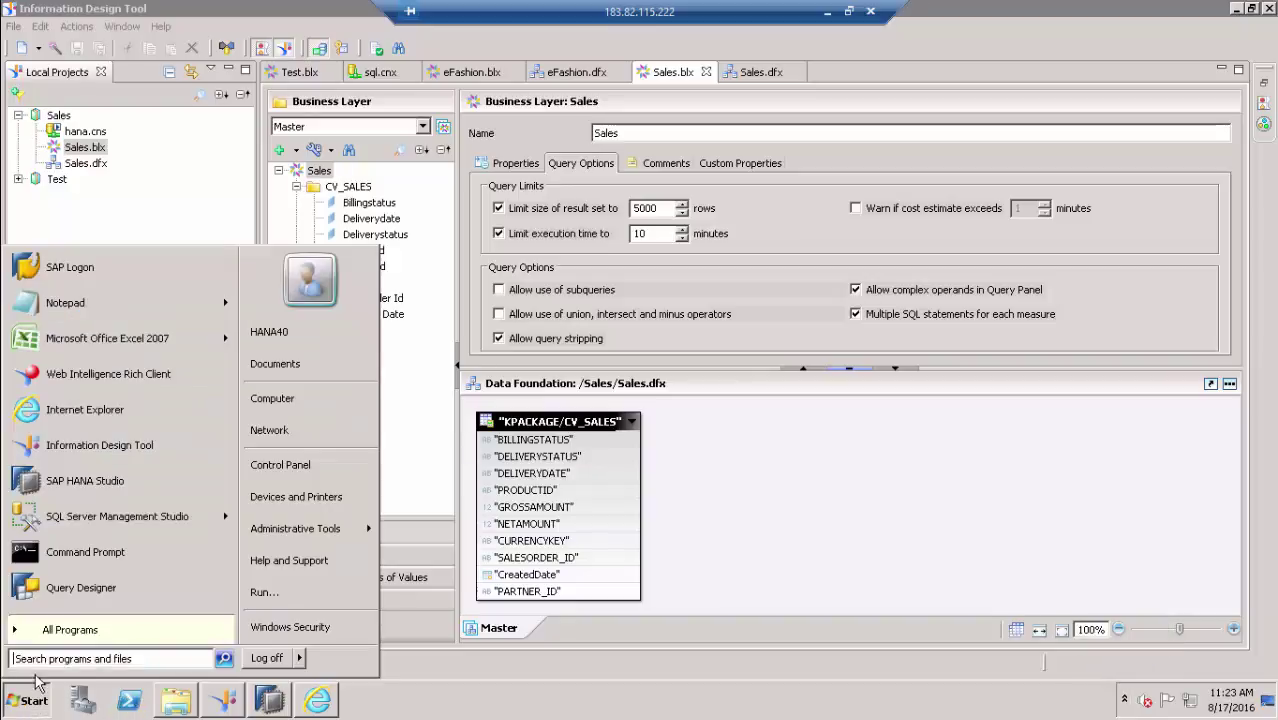
click(115, 383)
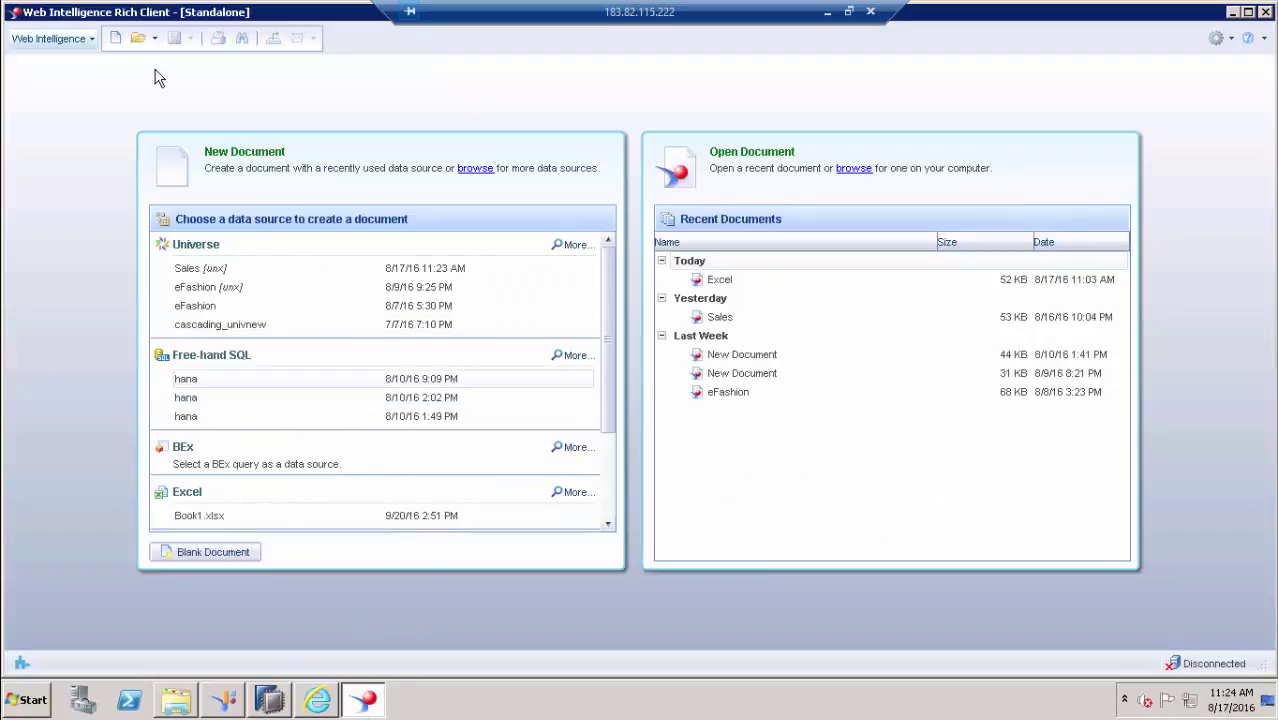
Log on to the repository with the account password and choose Sales.unx from the AABR folder
click(577, 246)
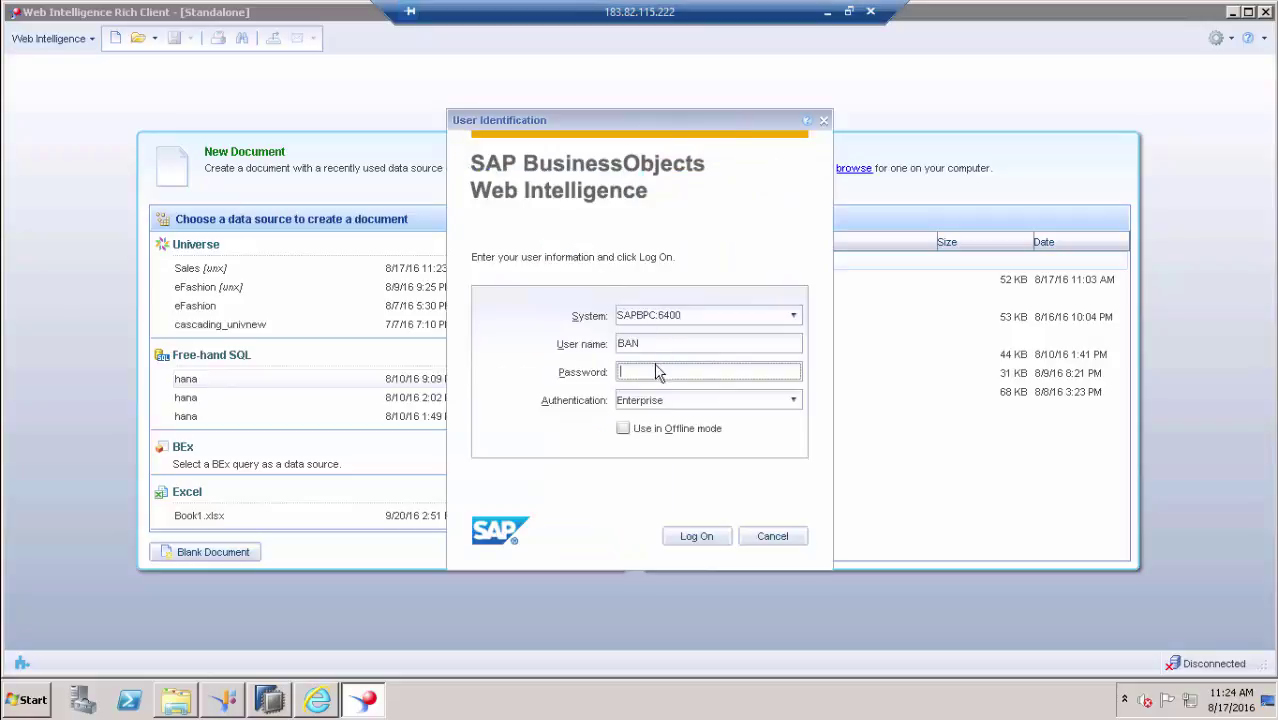
text(••••••••••)
key(Return)
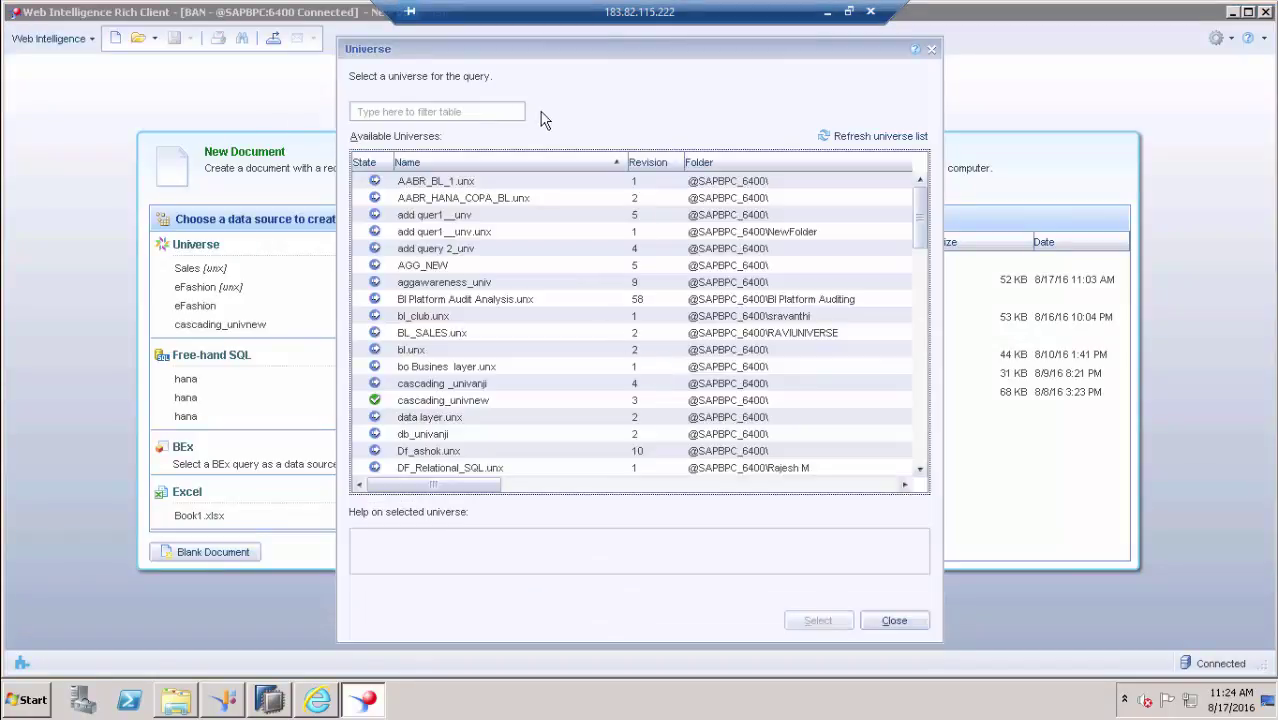
click(482, 108)
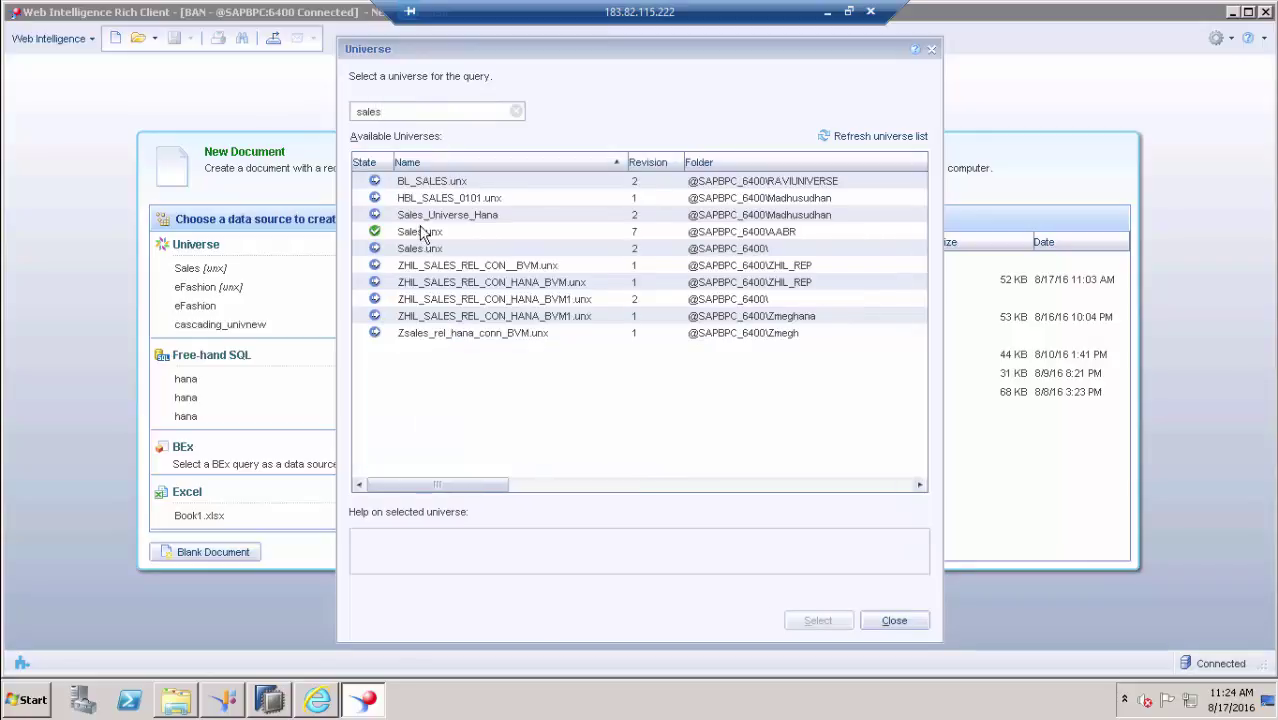
click(420, 232)
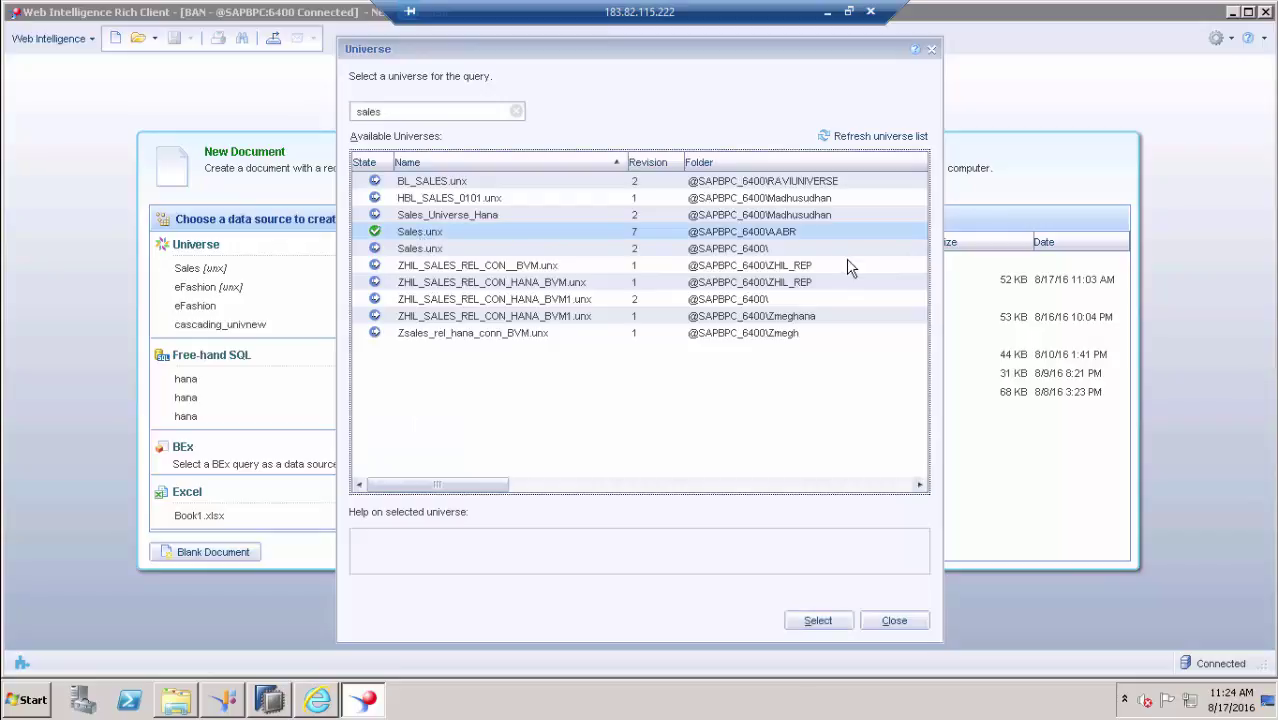
click(818, 620)
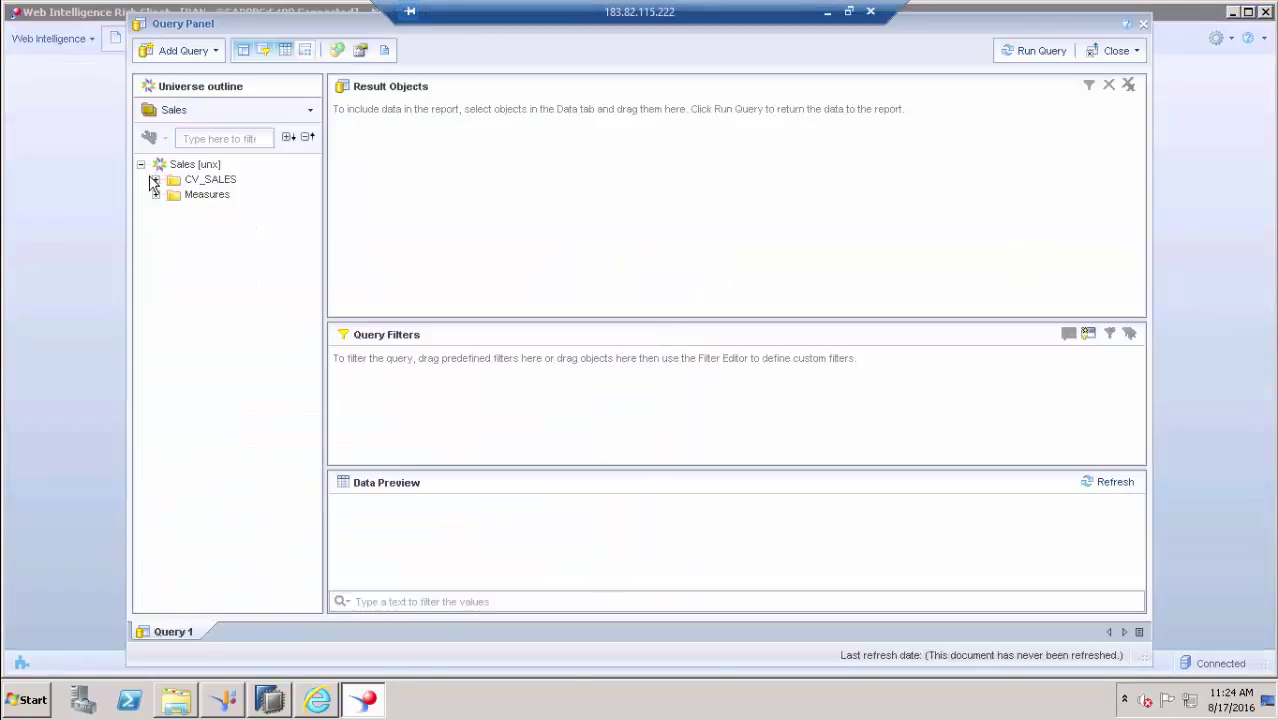
Add Billingstatus, Deliverystatus, Netamount and Grossamount to the query's result objects
click(156, 179)
double_click(245, 194)
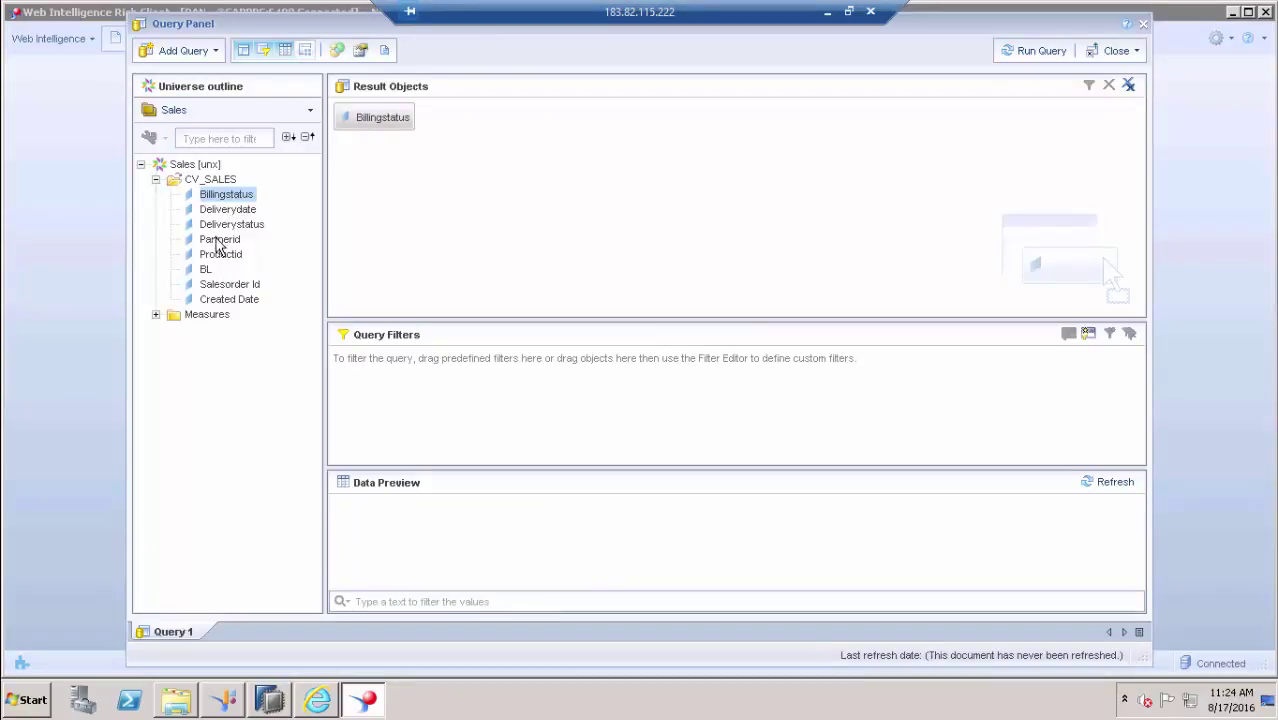
drag(240, 224, 427, 238)
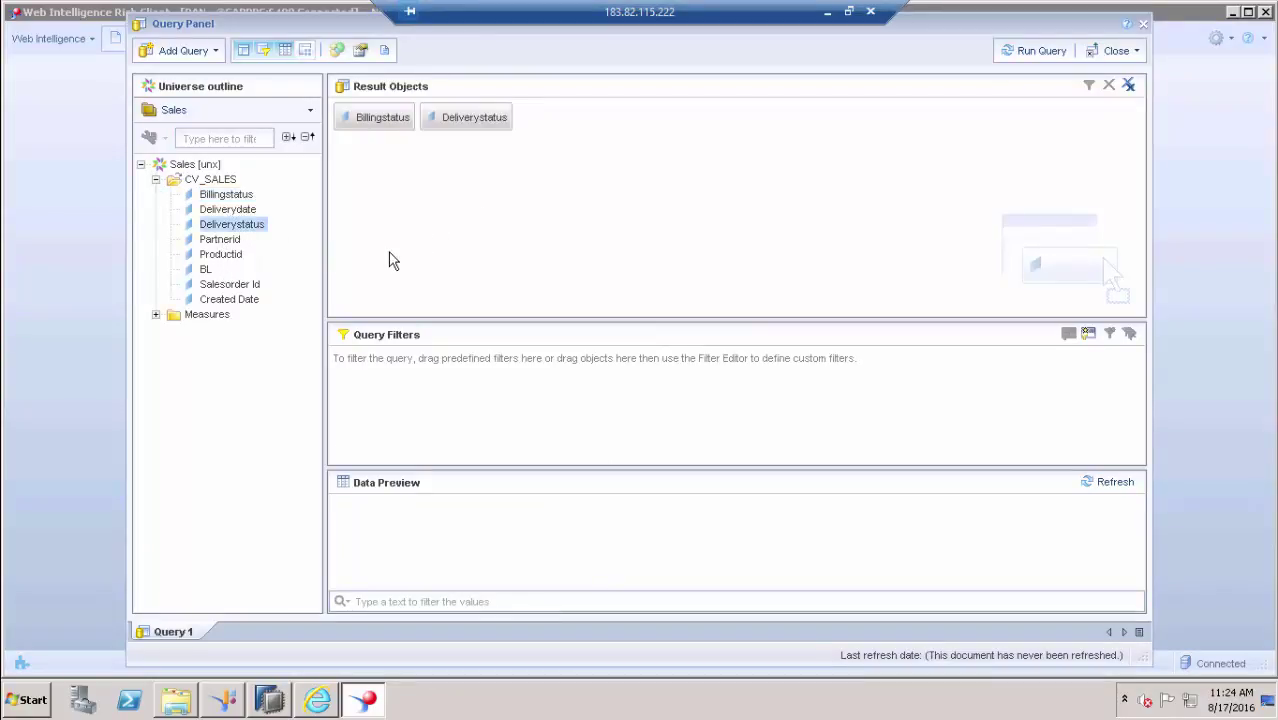
click(156, 315)
drag(222, 329, 450, 252)
drag(252, 346, 414, 249)
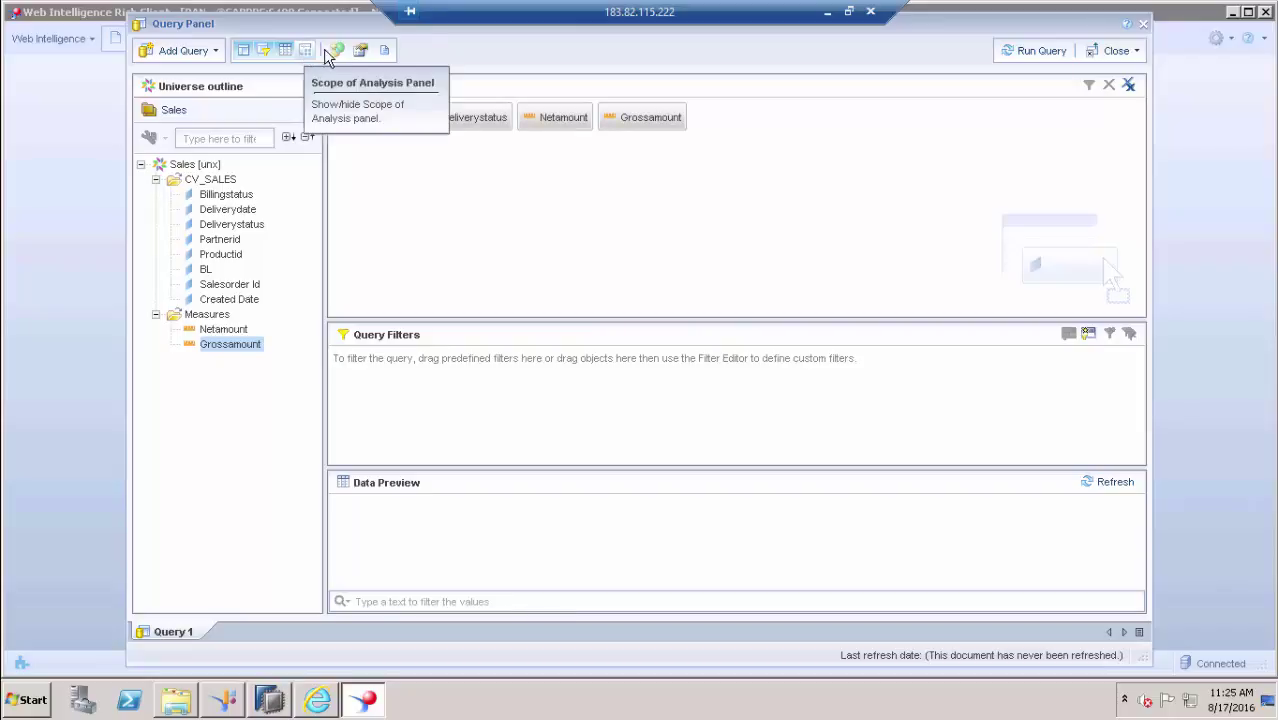
Enable query stripping in the Query Properties
click(360, 50)
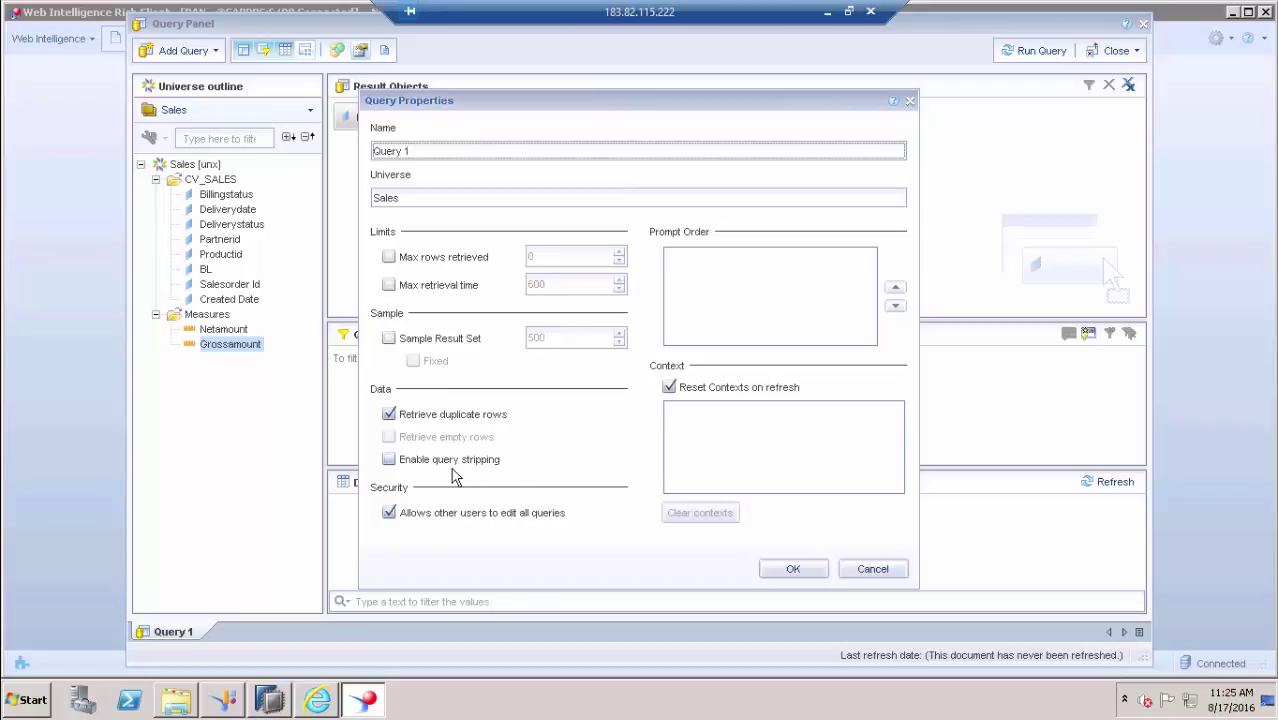
click(389, 460)
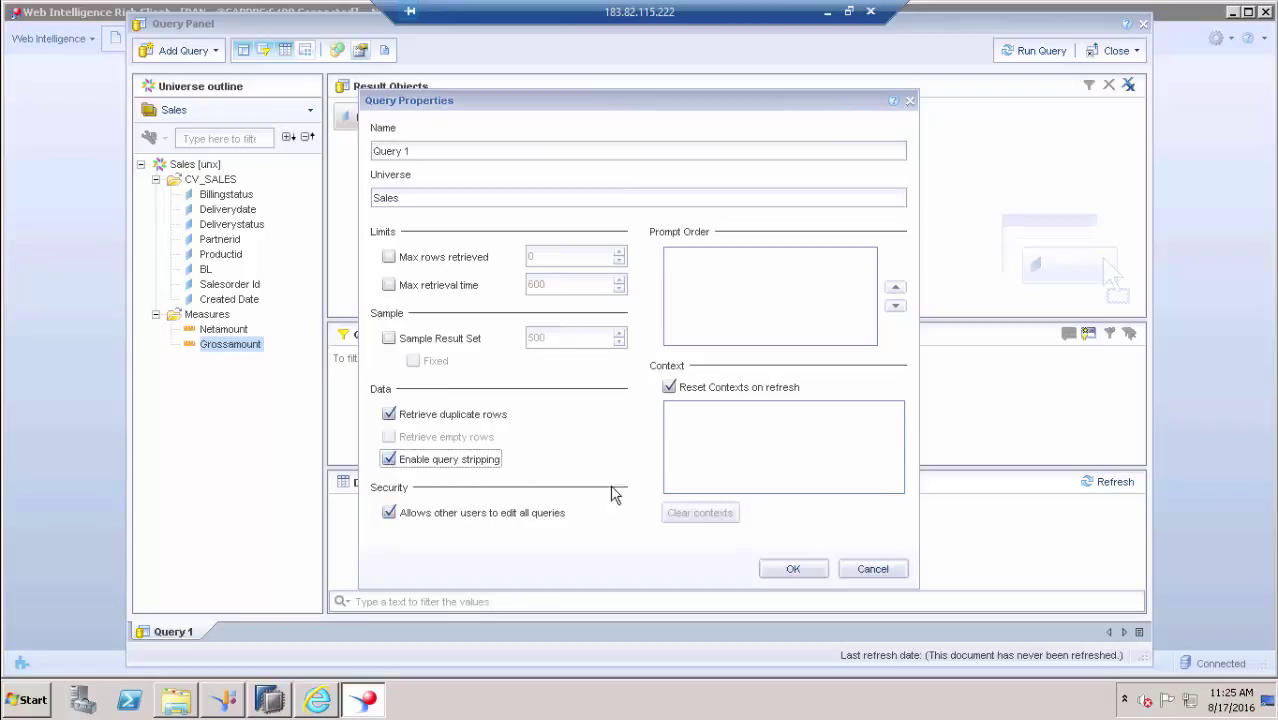
click(810, 569)
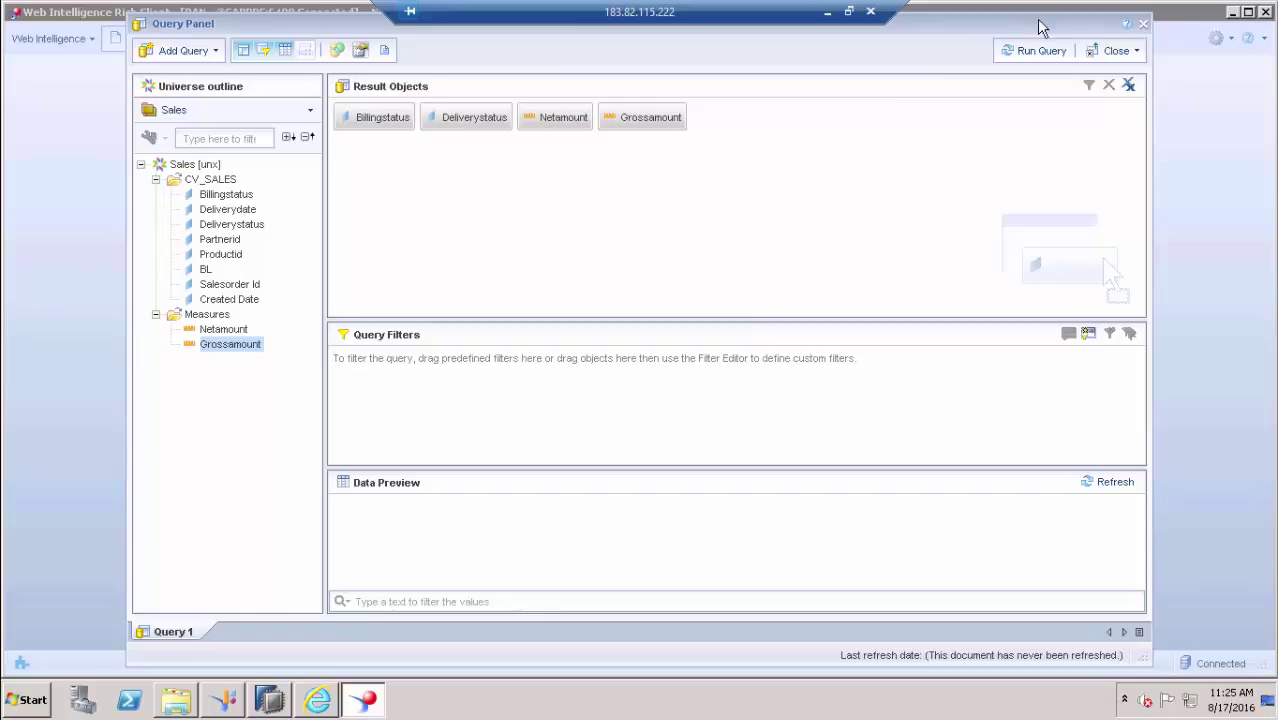
Run the query and autofit the Netamount and Grossamount columns to show full values
click(1040, 50)
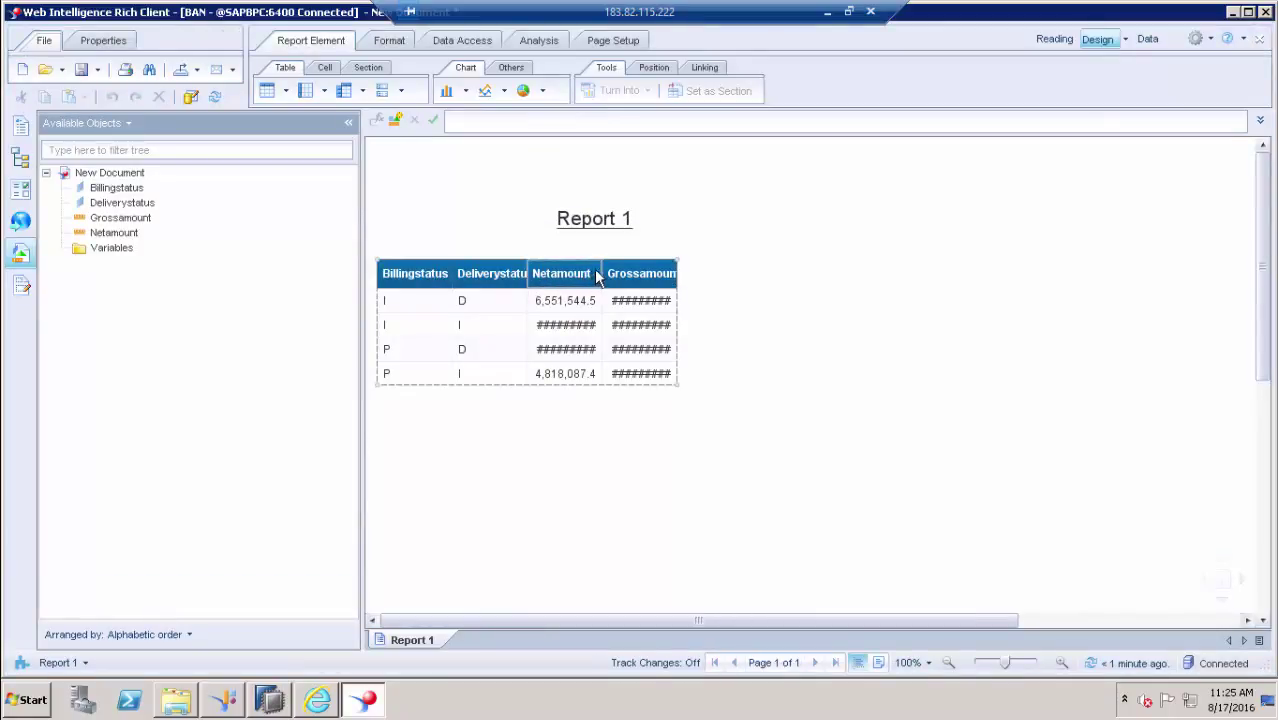
click(596, 270)
double_click(598, 268)
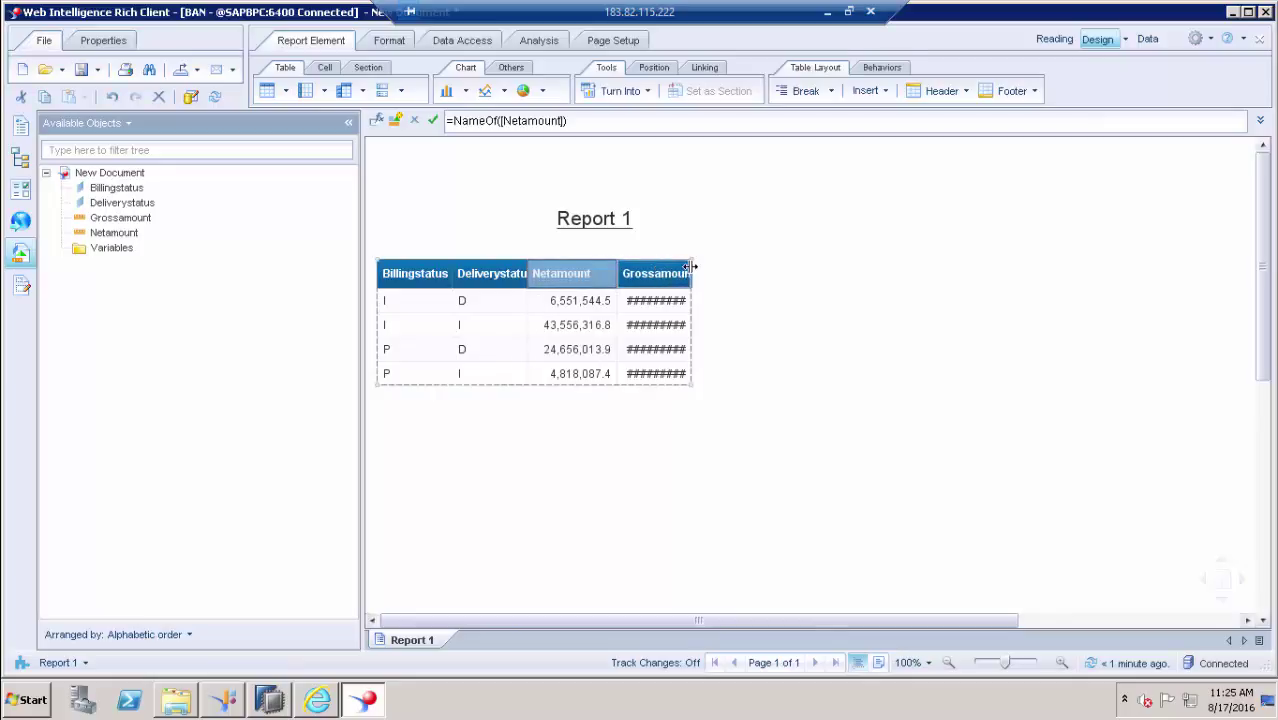
double_click(690, 266)
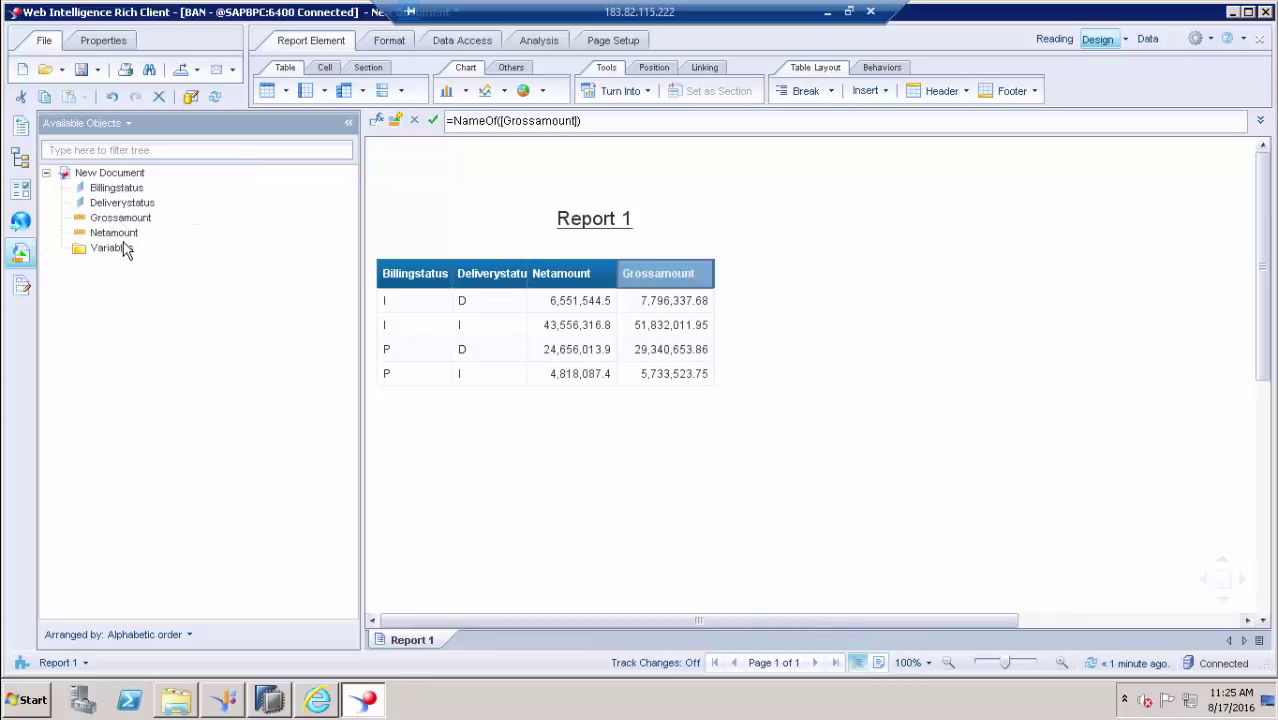
click(106, 44)
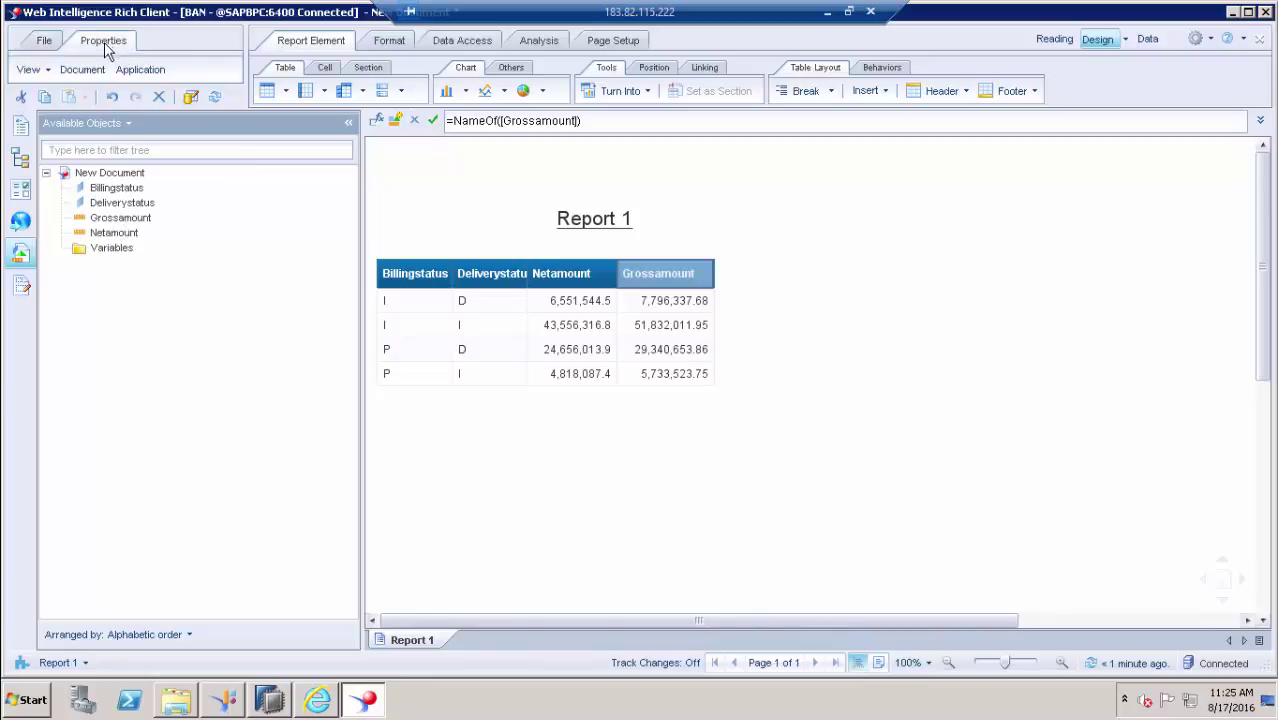
click(82, 69)
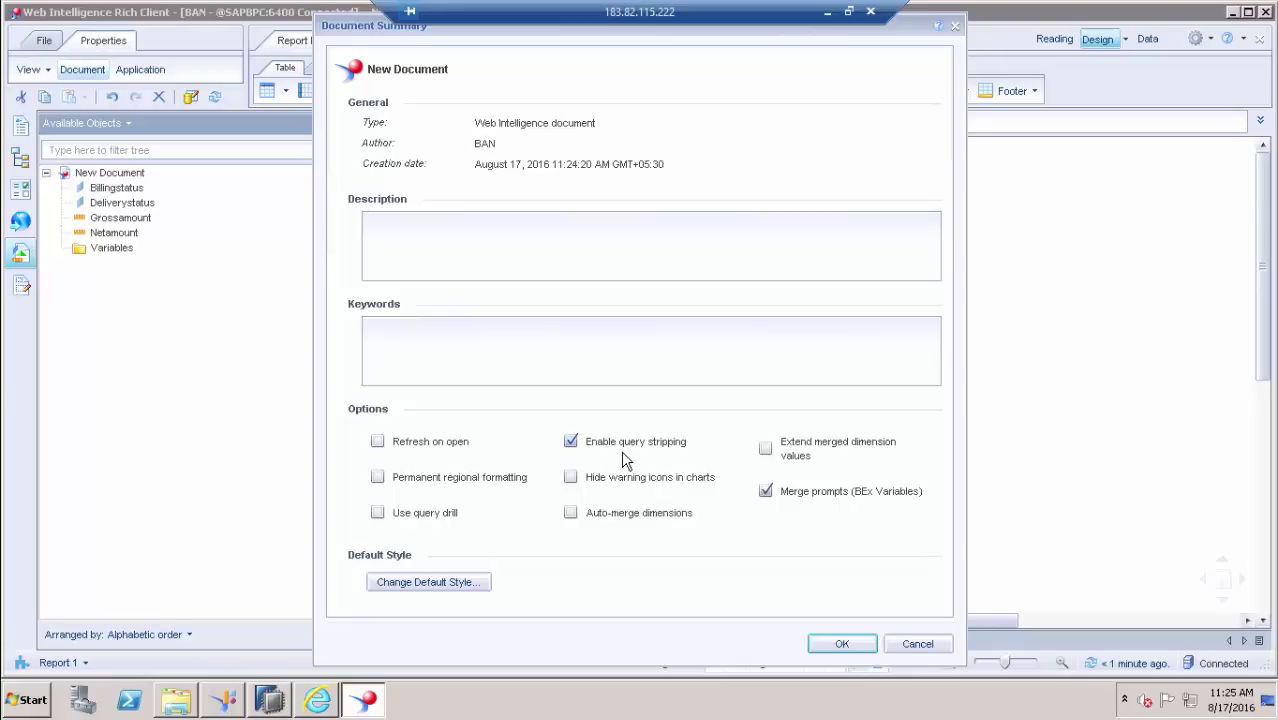
click(918, 644)
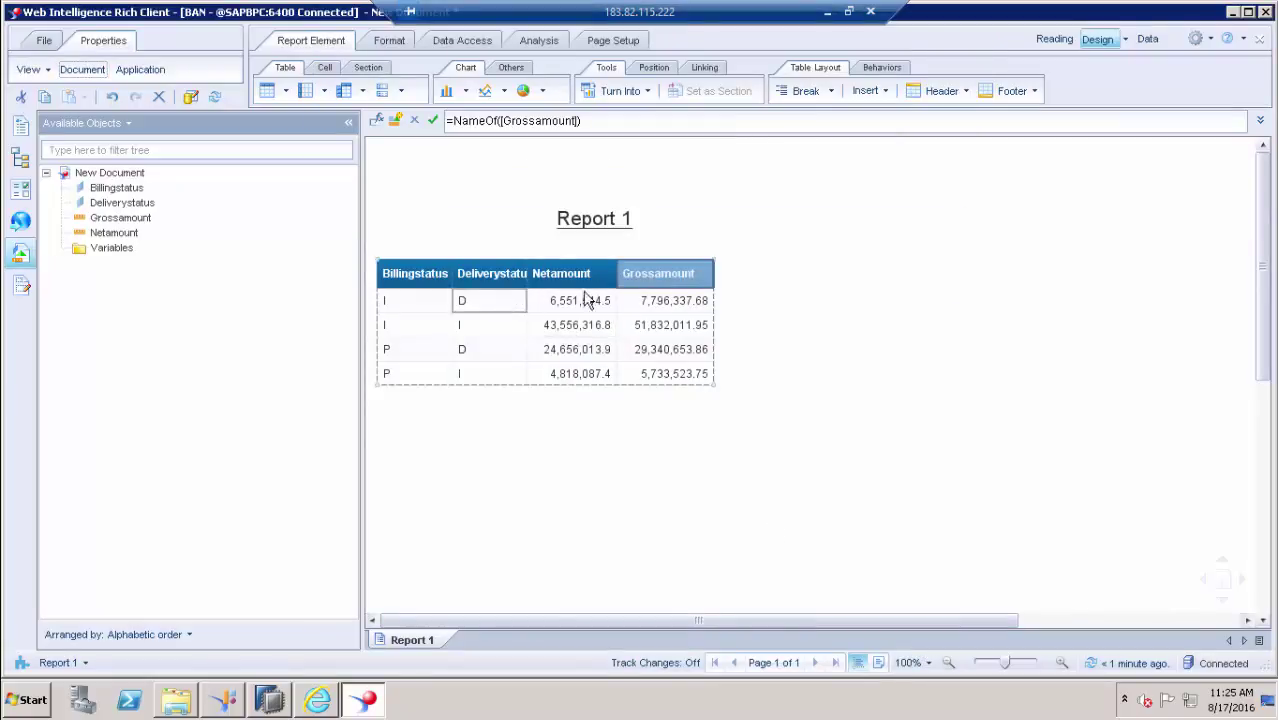
right_click(655, 280)
click(778, 316)
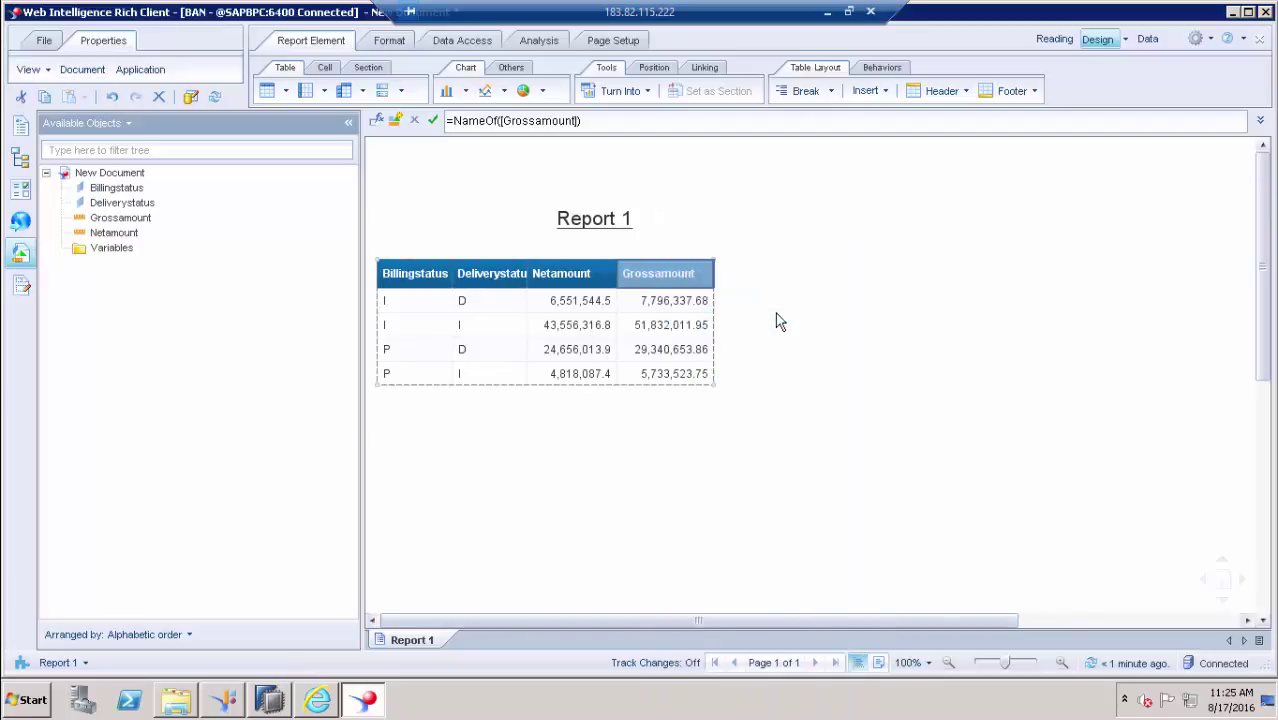
Remove the whole Grossamount column from the table and refresh the report data
click(692, 421)
click(688, 458)
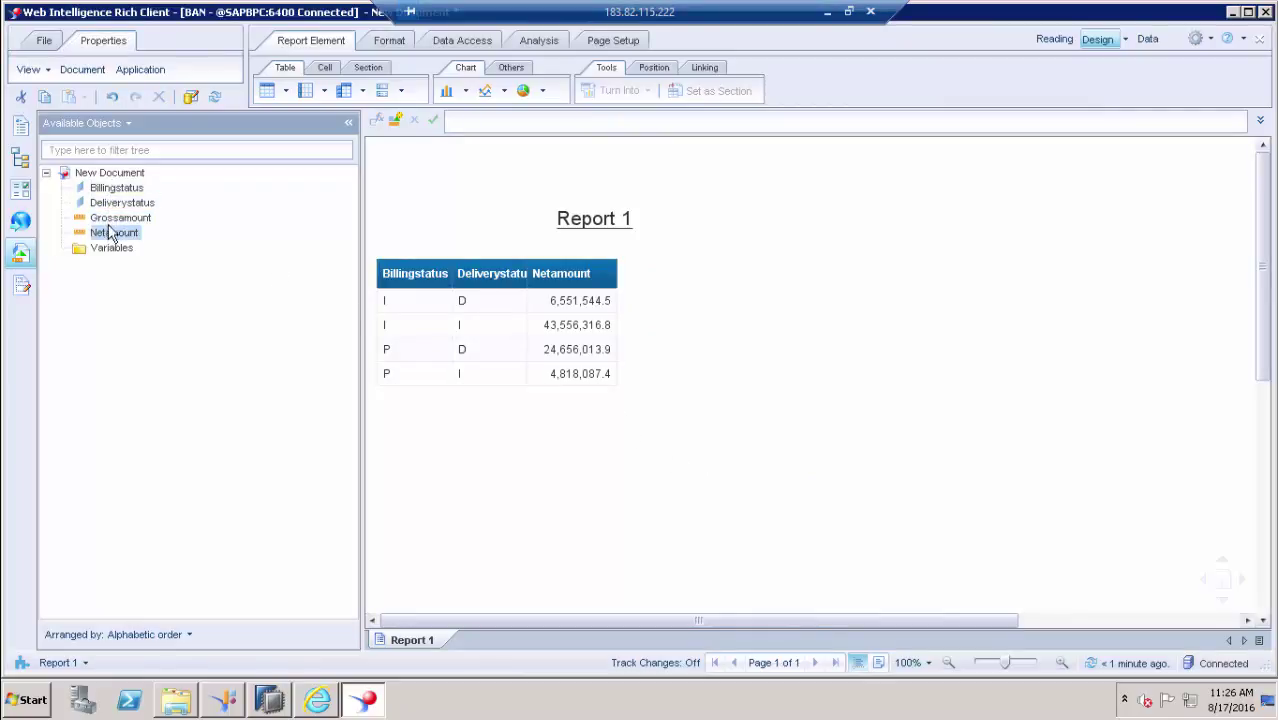
drag(110, 217, 493, 228)
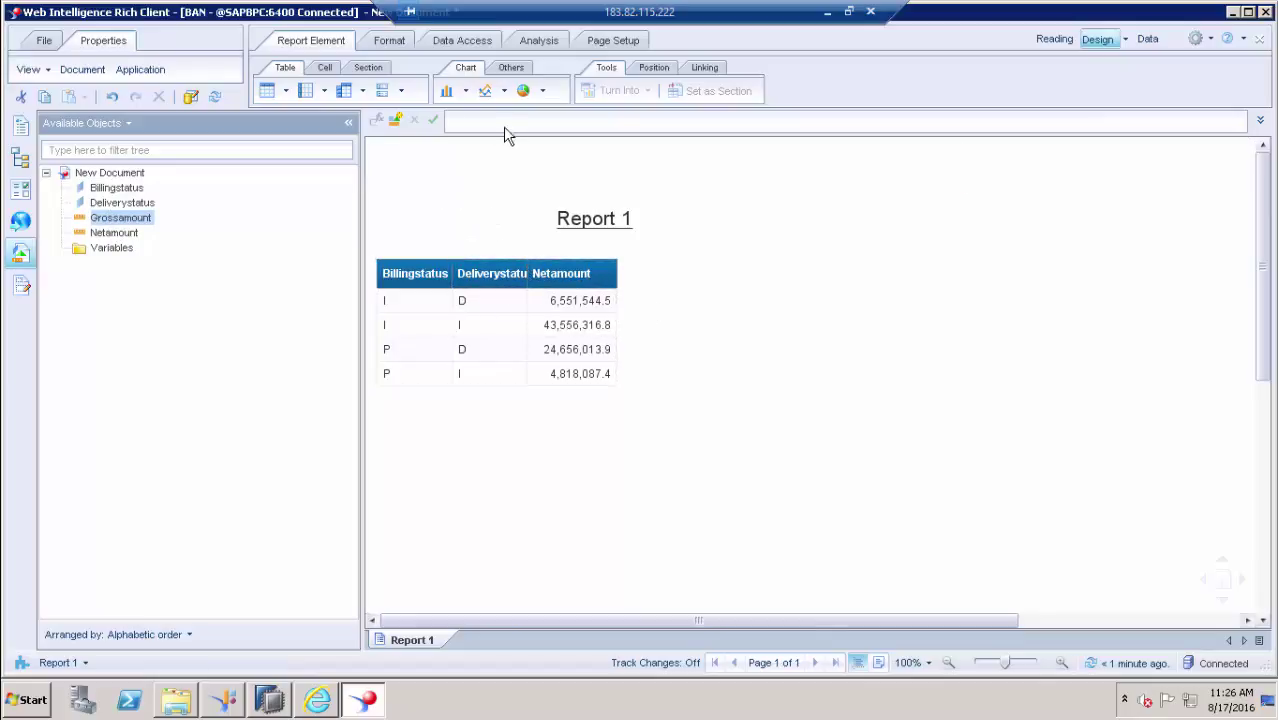
click(214, 96)
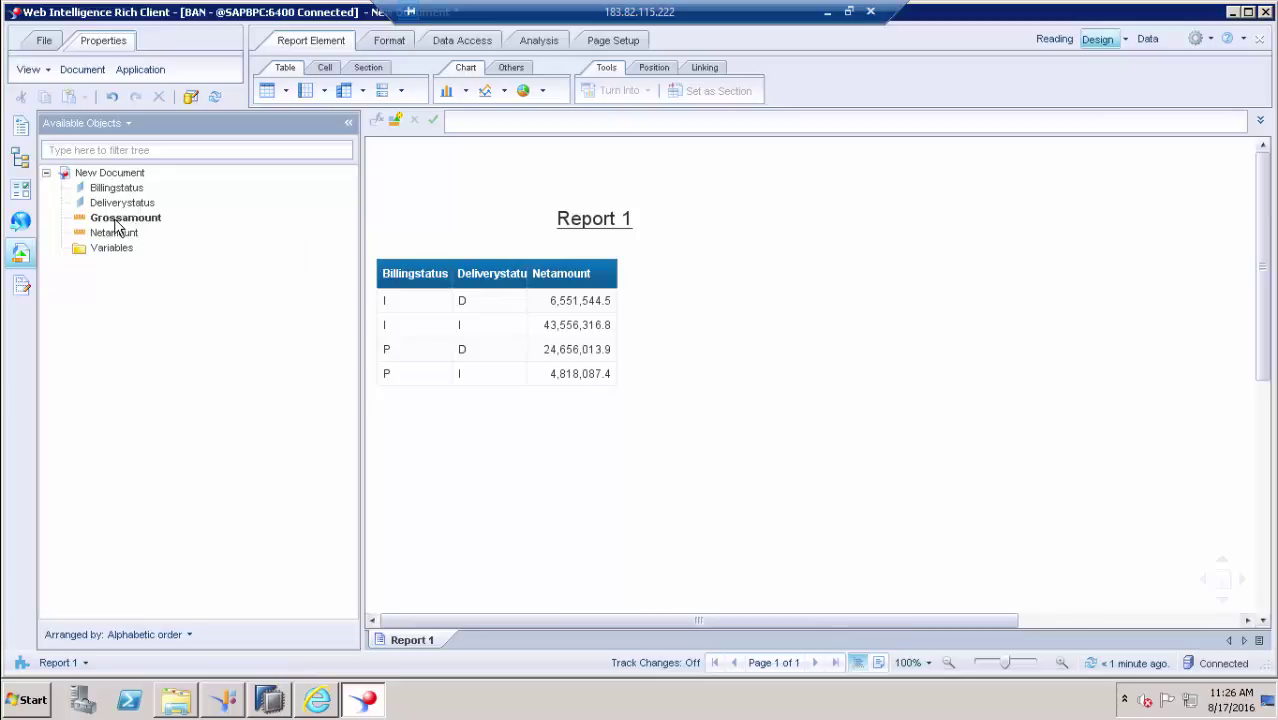
mouse_move(116, 225)
Edit the report's query and check that its generated SQL script lacks GROSSAMOUNT
click(470, 45)
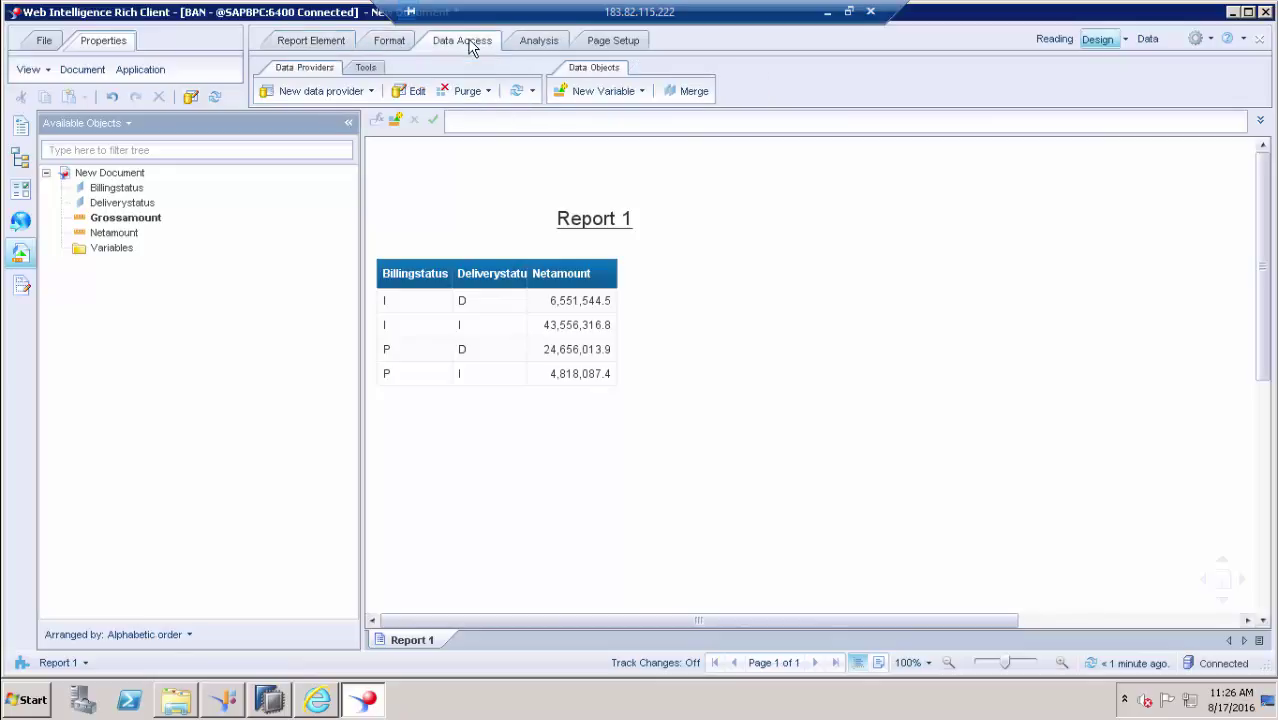
click(410, 90)
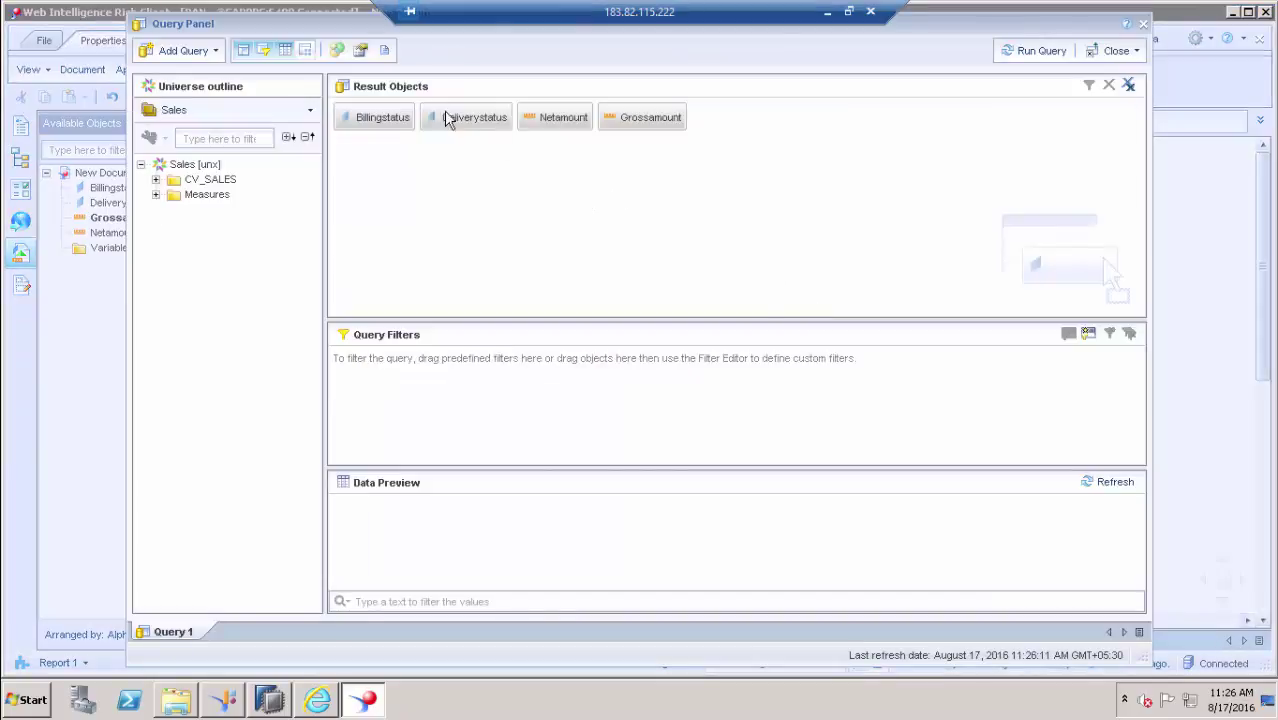
click(384, 50)
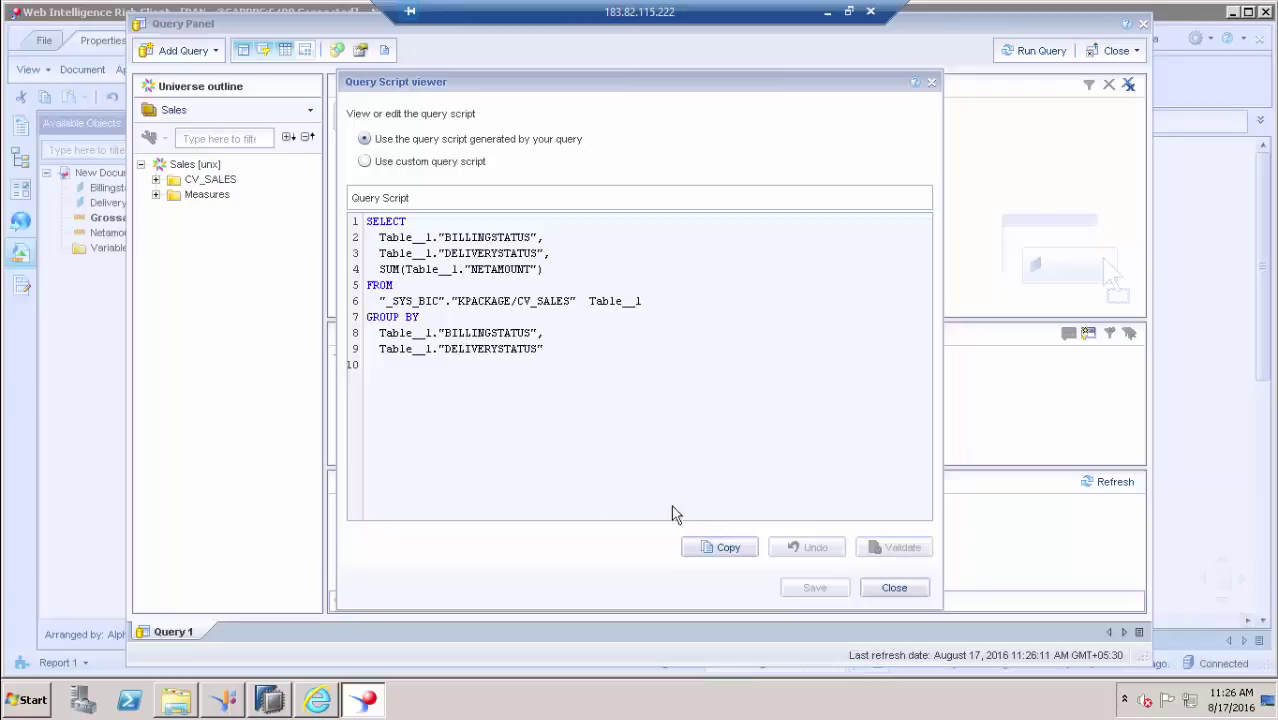
click(867, 586)
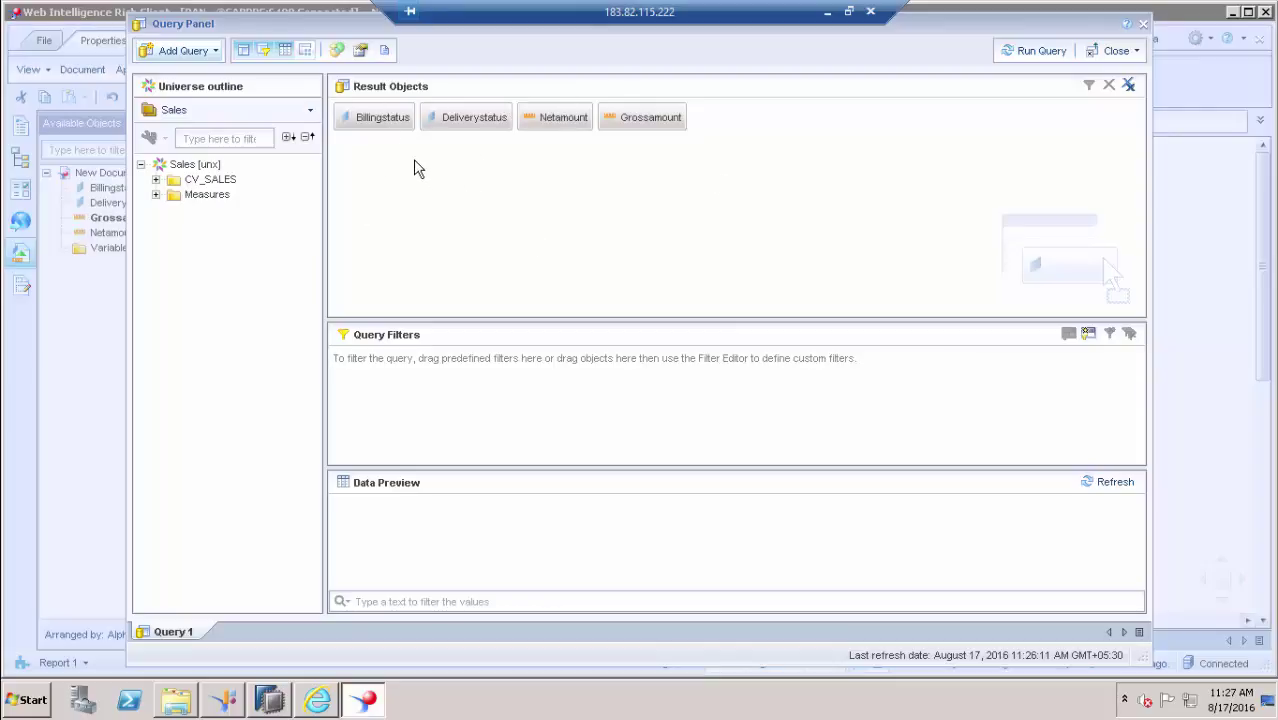
Close the Query Panel, drag Grossamount back beside Netamount, and refresh the report
click(1141, 23)
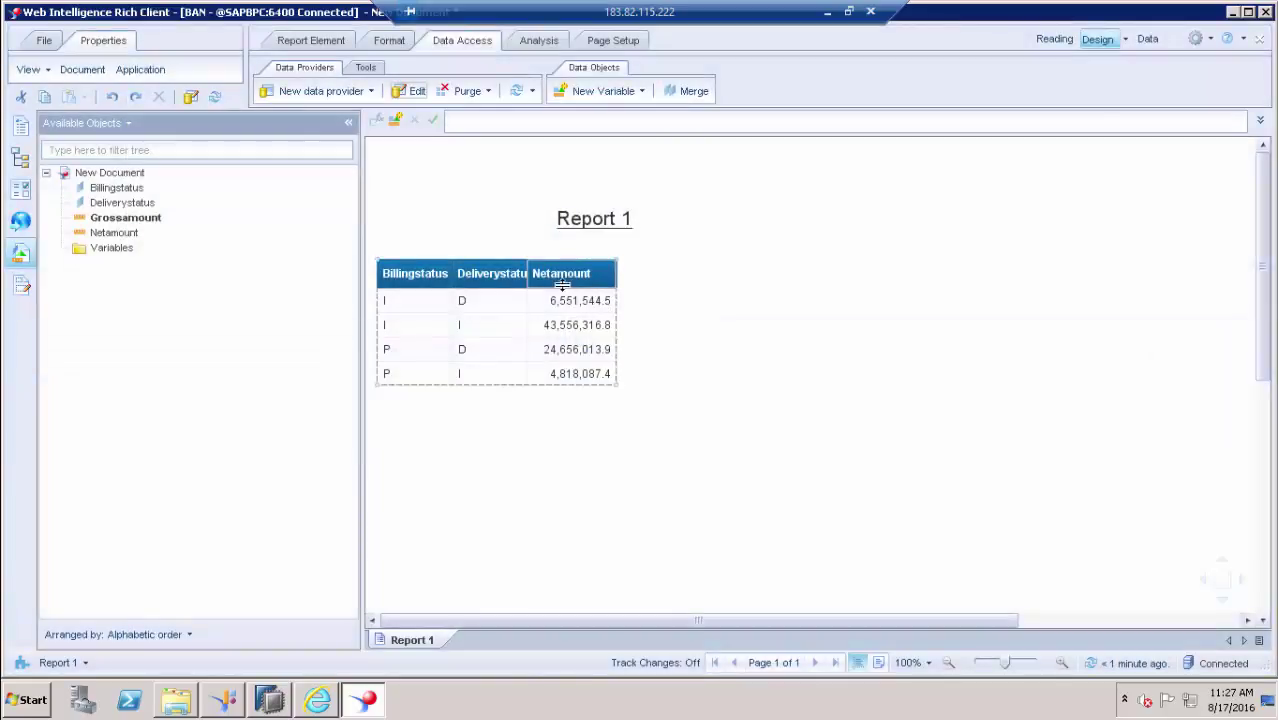
drag(145, 218, 612, 277)
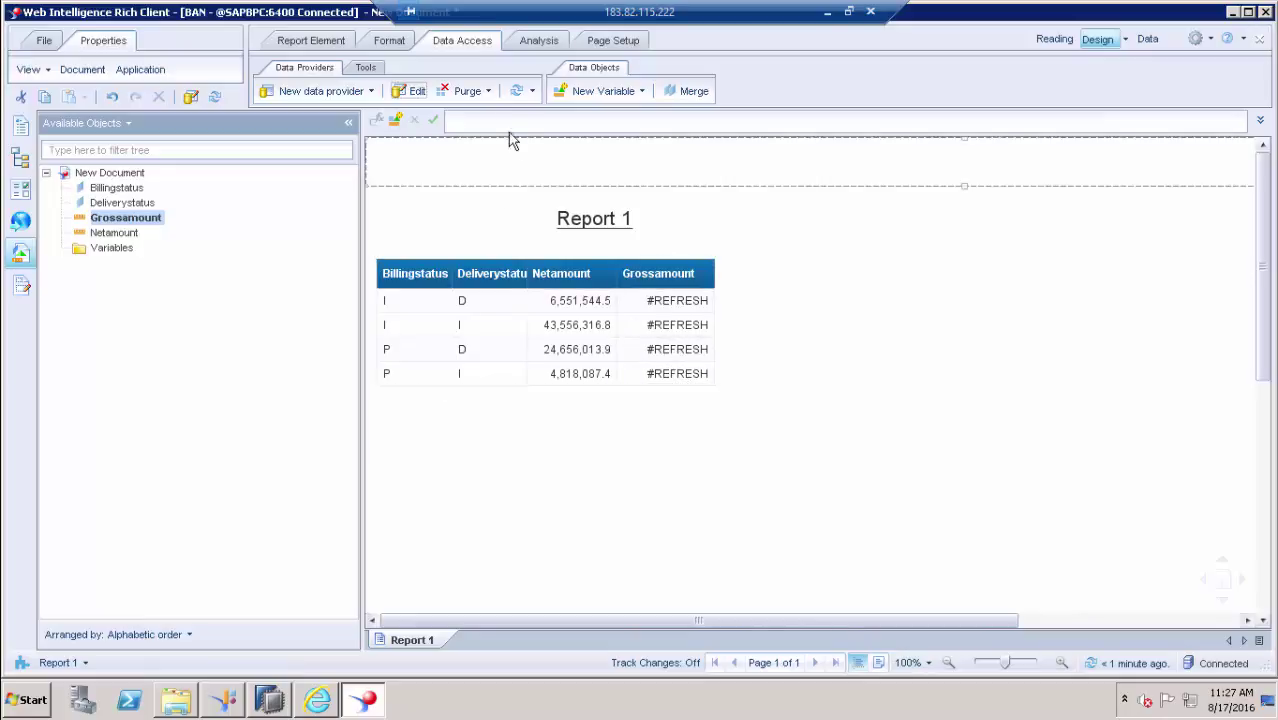
click(516, 91)
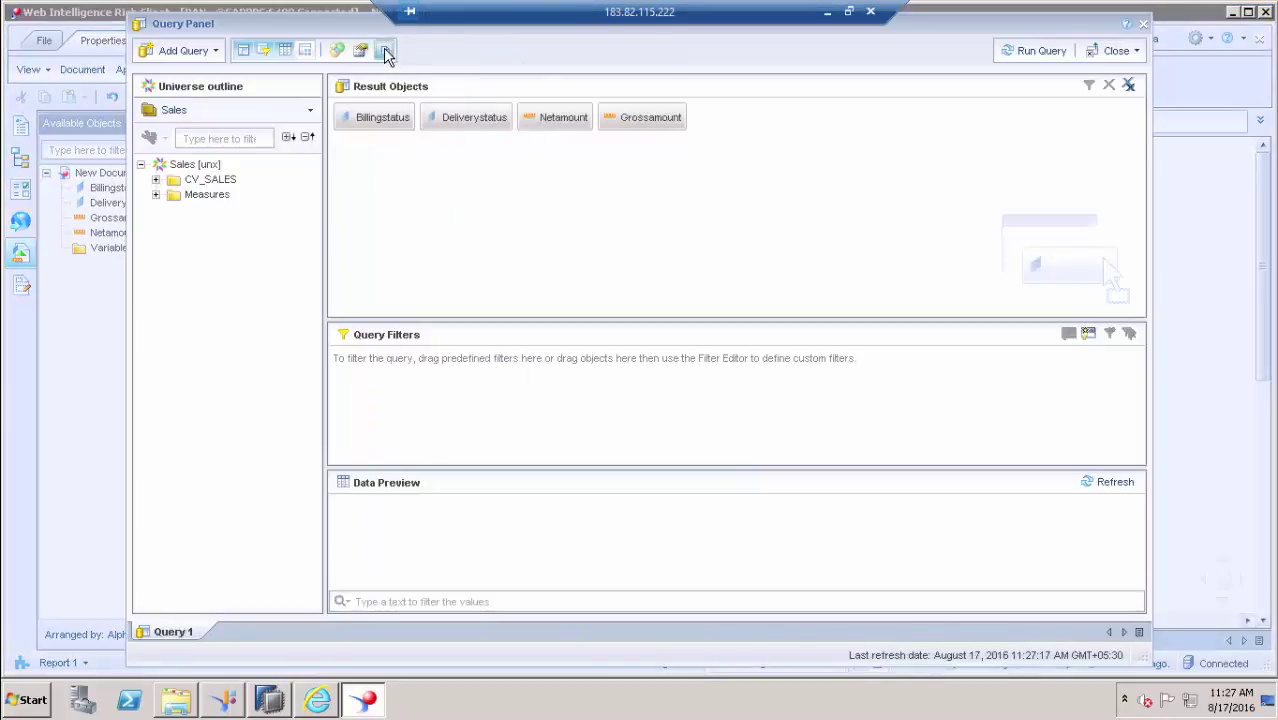
Review the query's SQL script to confirm its SELECT now includes SUM of GROSSAMOUNT, then close the query
click(384, 50)
drag(557, 287, 383, 245)
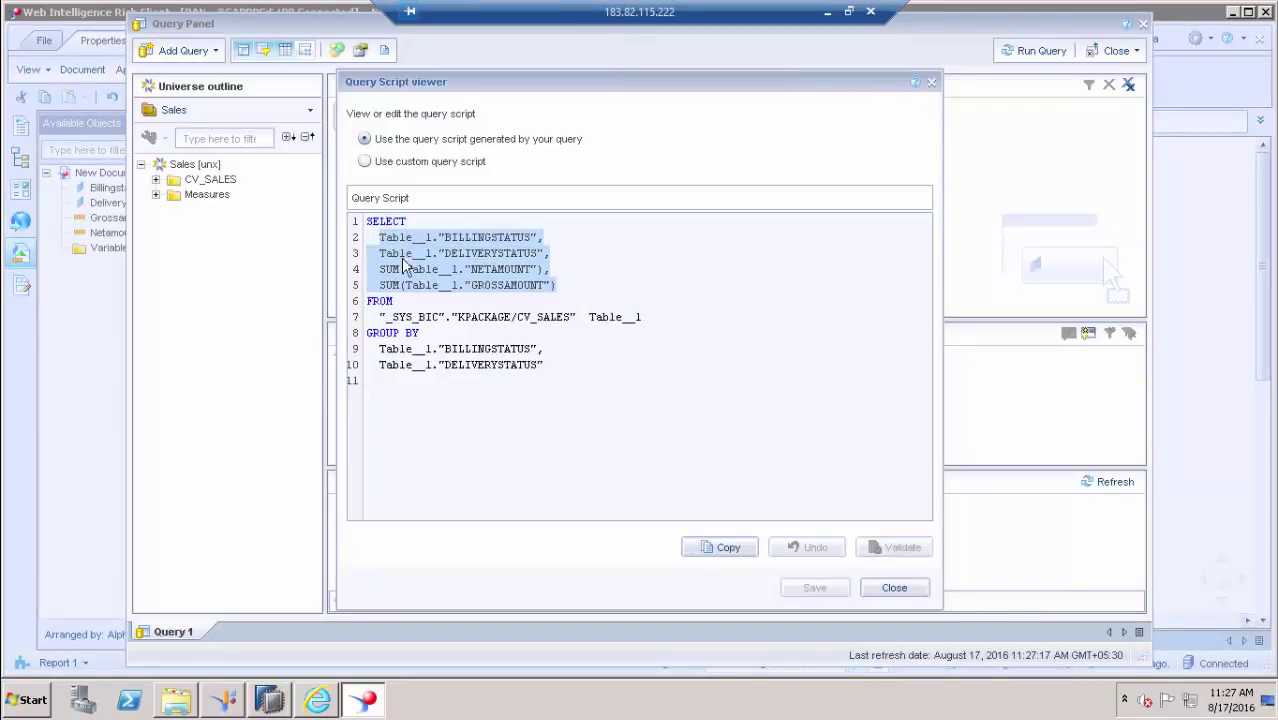
click(893, 591)
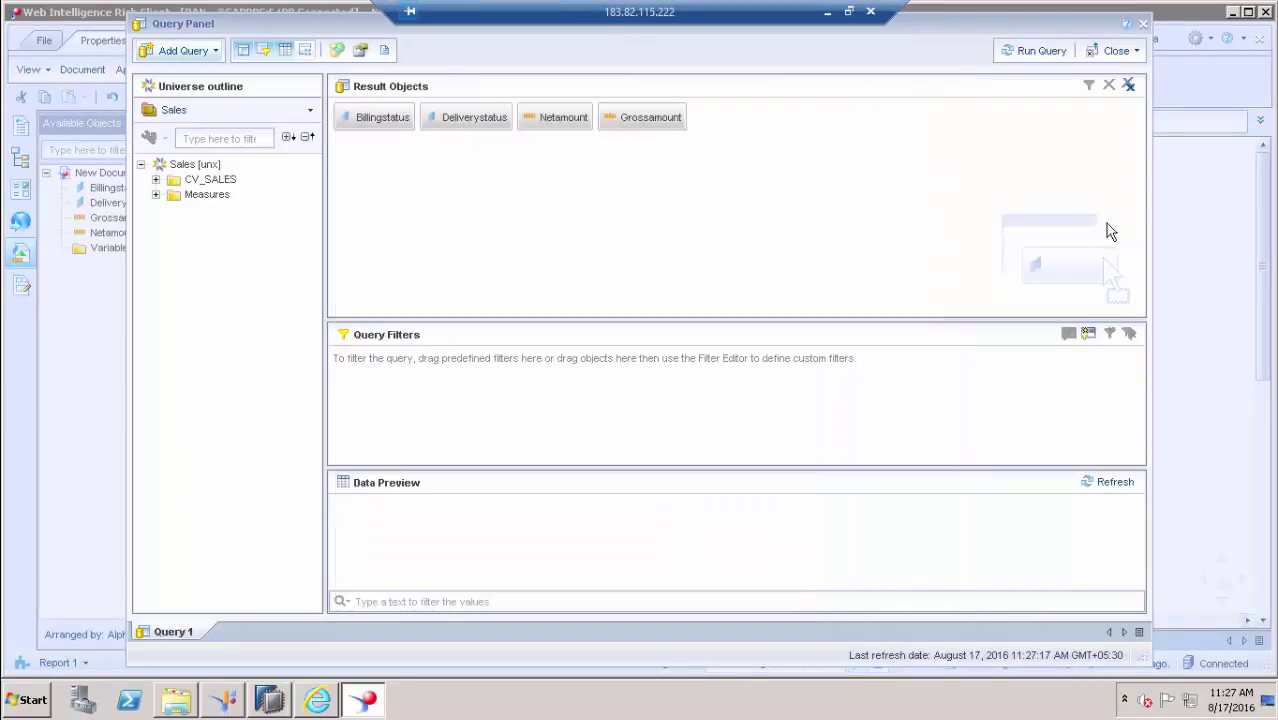
click(1144, 27)
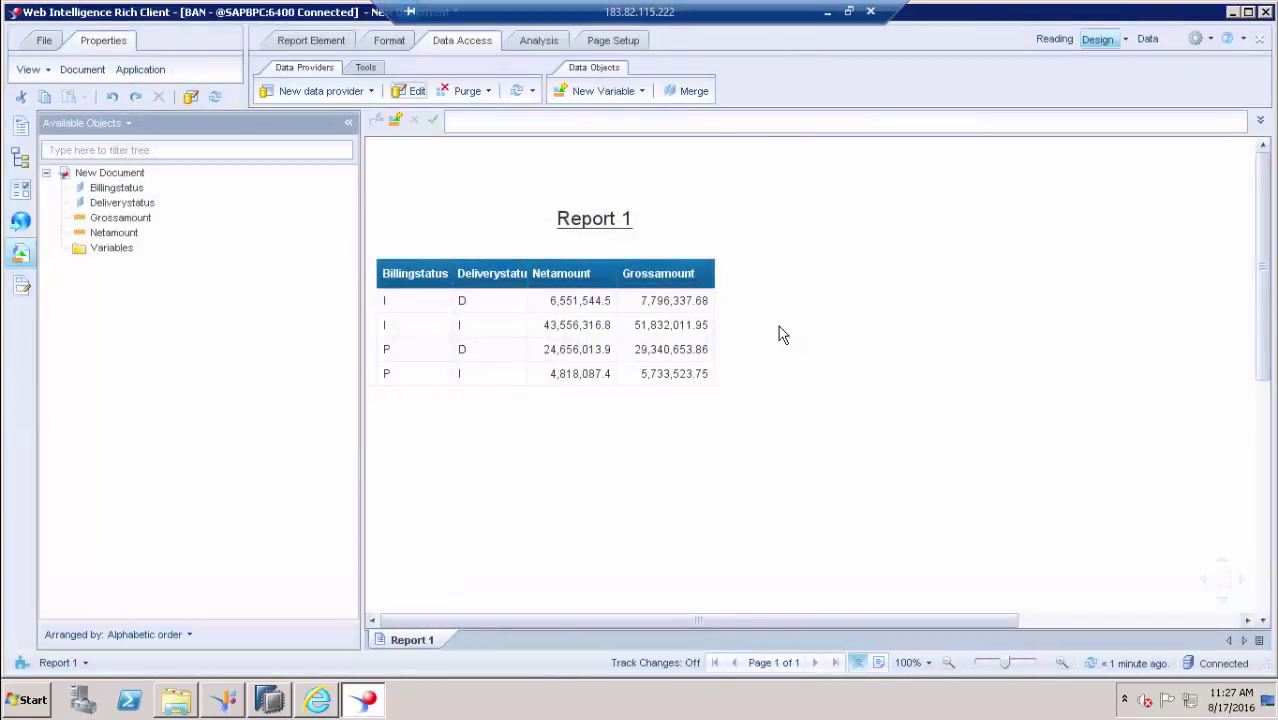